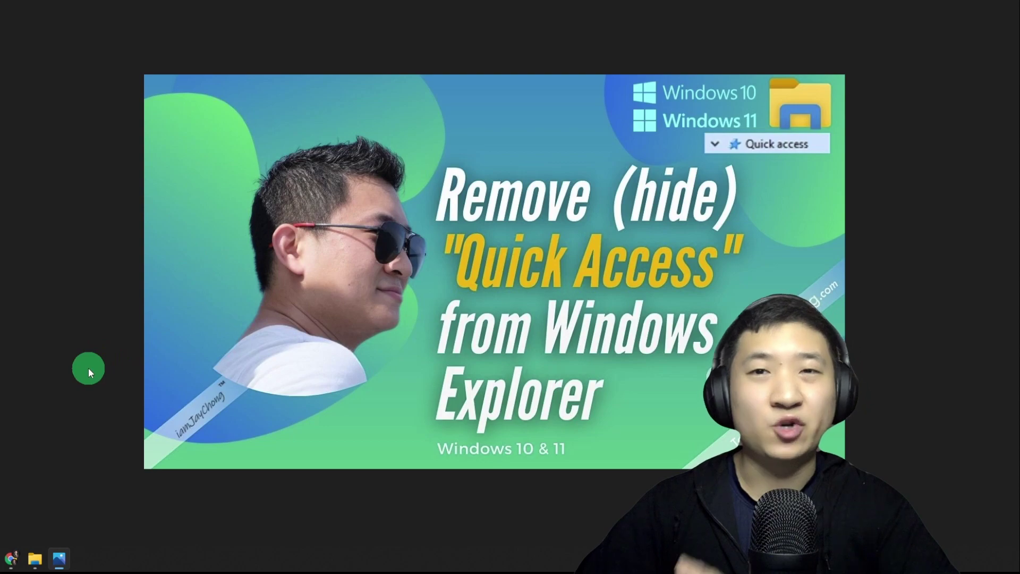
# Open File Explorer from the taskbar so it shows This PC.
pyautogui.click(35, 558)
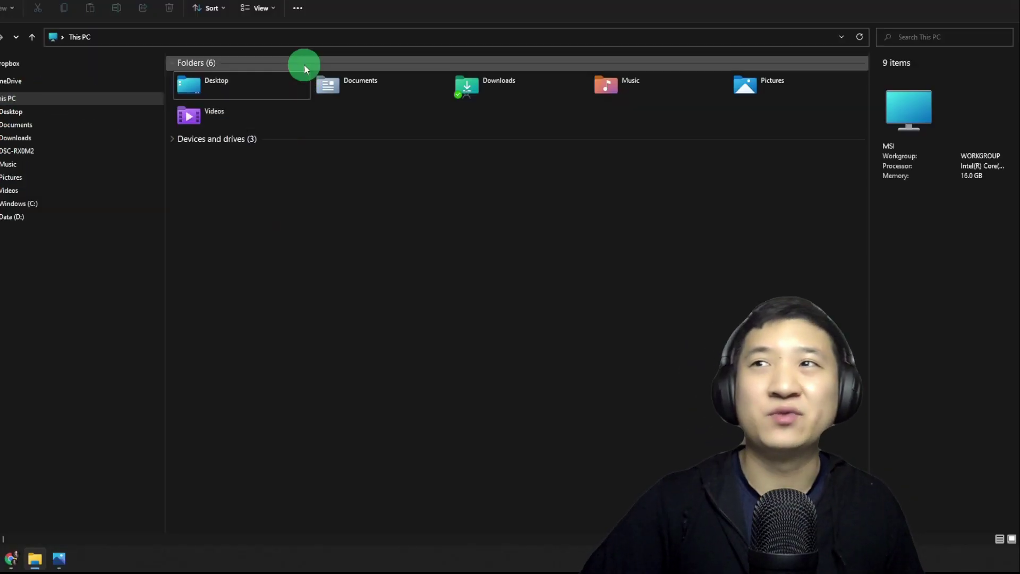
# In Folder Options, uncheck showing recent files and frequent folders in Quick access, then apply.
pyautogui.click(298, 8)
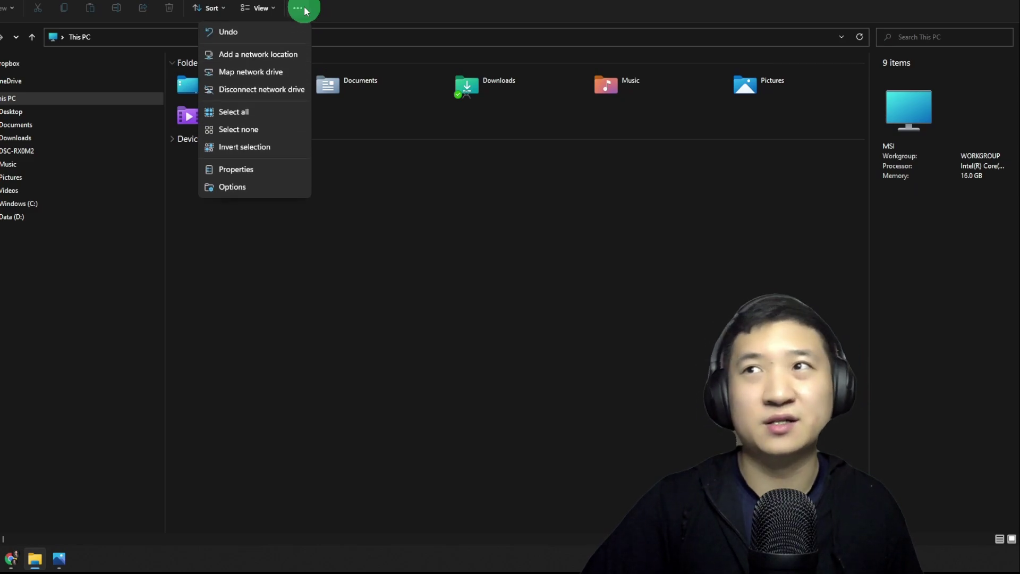
pyautogui.click(238, 187)
pyautogui.moveTo(80, 72); pyautogui.dragTo(361, 114)
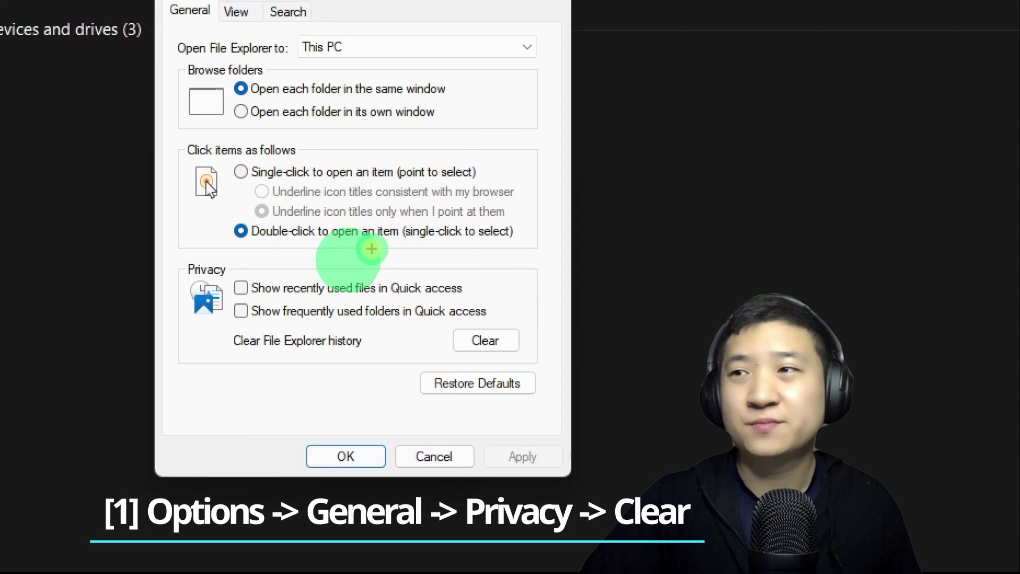
pyautogui.moveTo(260, 299); pyautogui.dragTo(294, 299)
pyautogui.moveTo(255, 330); pyautogui.dragTo(335, 334)
pyautogui.moveTo(540, 338)
pyautogui.mouseDown()
pyautogui.moveTo(417, 327)
pyautogui.moveTo(552, 351)
pyautogui.moveTo(507, 332)
pyautogui.mouseUp()
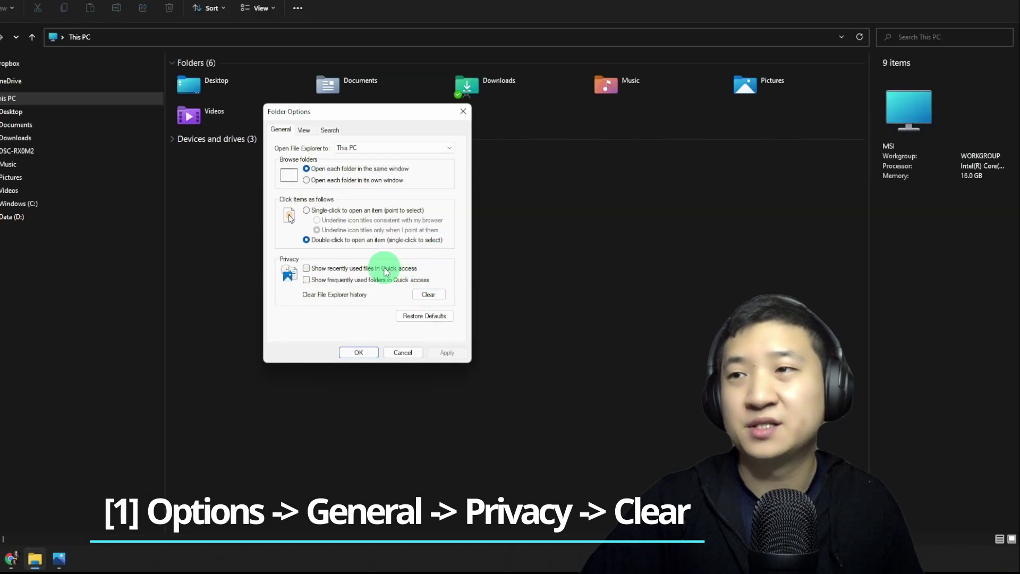
pyautogui.click(307, 269)
pyautogui.click(306, 280)
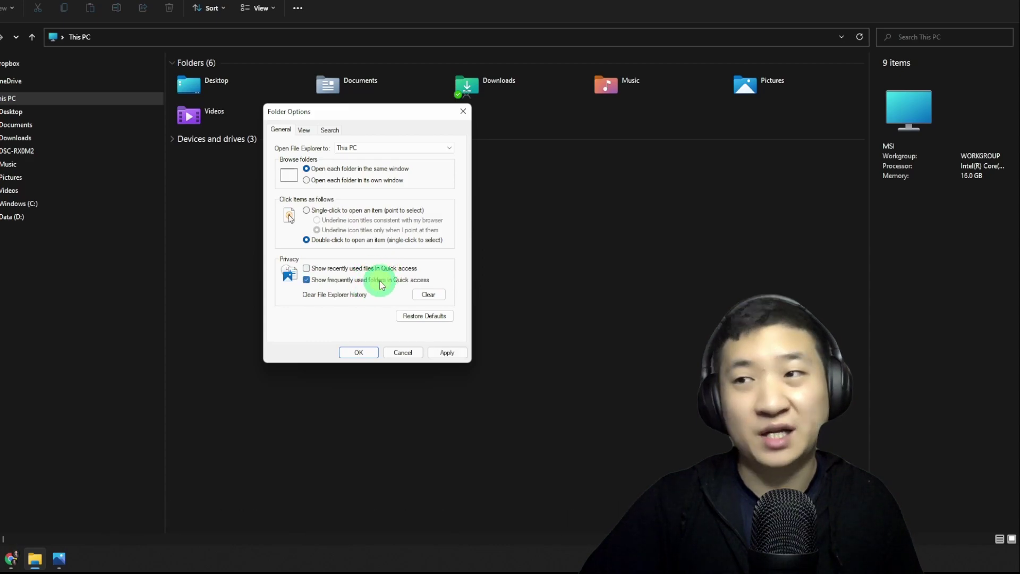
pyautogui.click(307, 280)
pyautogui.click(447, 353)
pyautogui.click(358, 352)
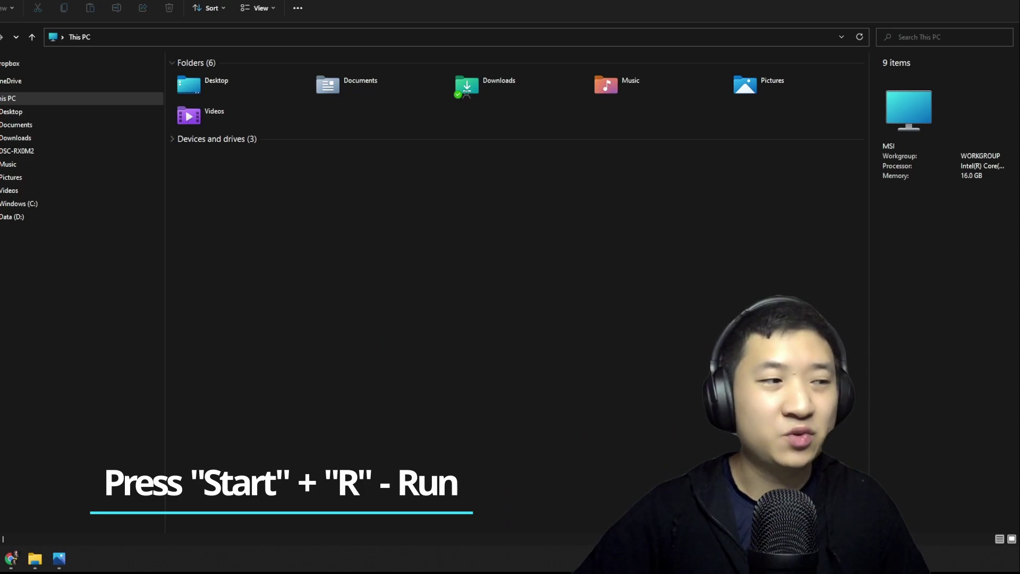
# Launch Registry Editor by running regedit from the Run box.
pyautogui.press('super+r')
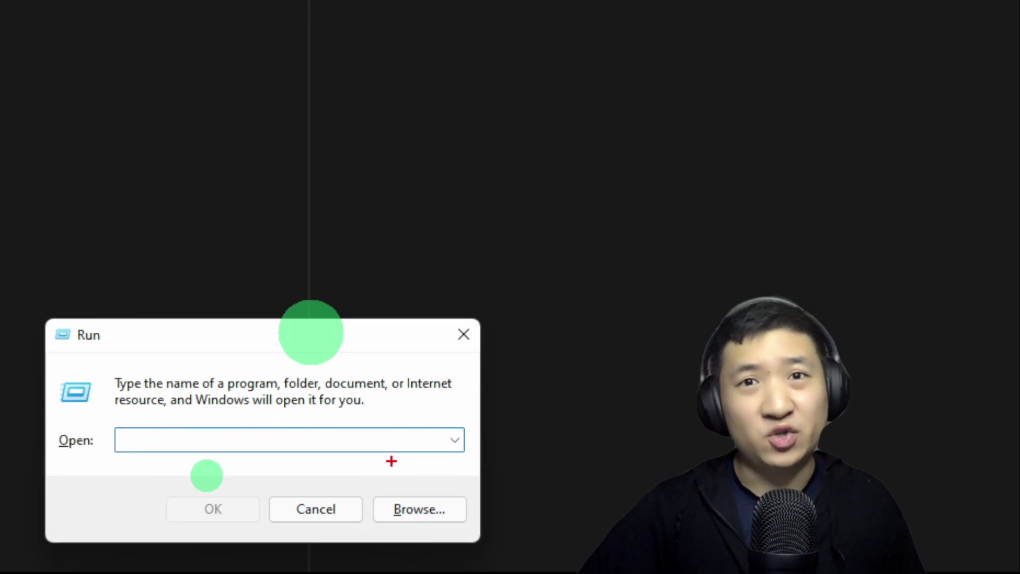
pyautogui.moveTo(371, 412)
pyautogui.mouseDown()
pyautogui.moveTo(113, 381)
pyautogui.moveTo(399, 470)
pyautogui.moveTo(362, 402)
pyautogui.mouseUp()
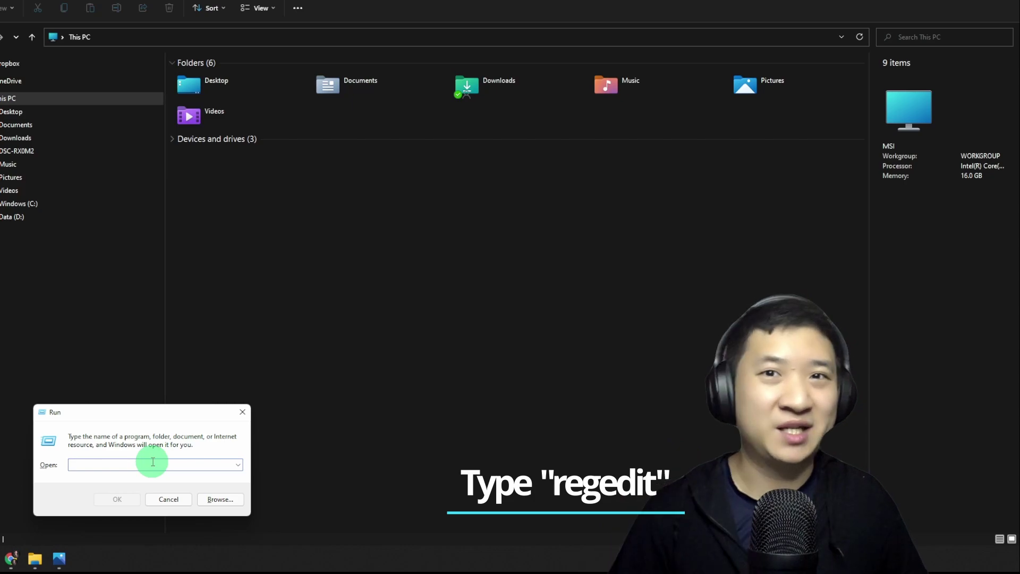
pyautogui.write('regedit')
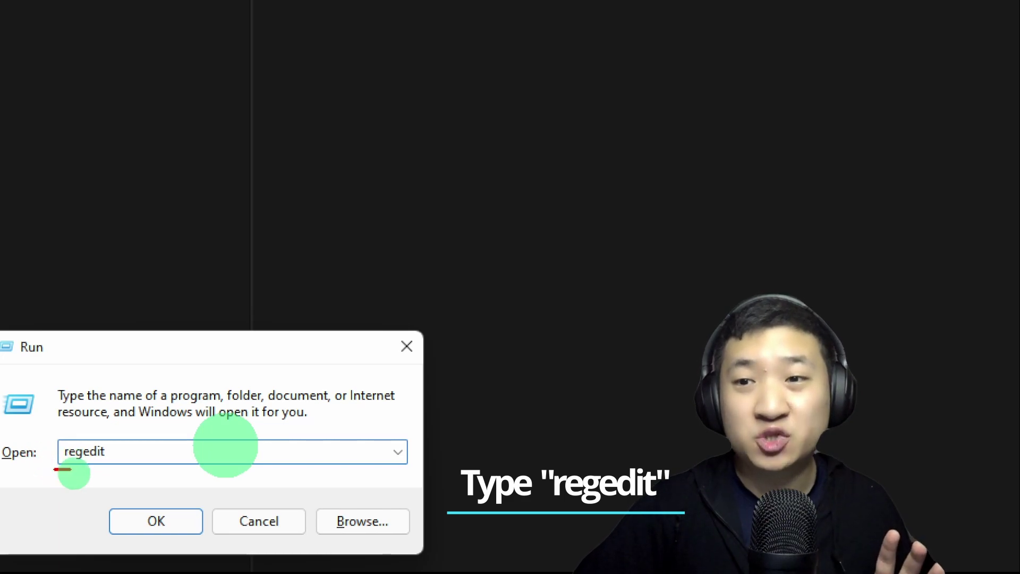
pyautogui.moveTo(86, 469); pyautogui.dragTo(110, 469)
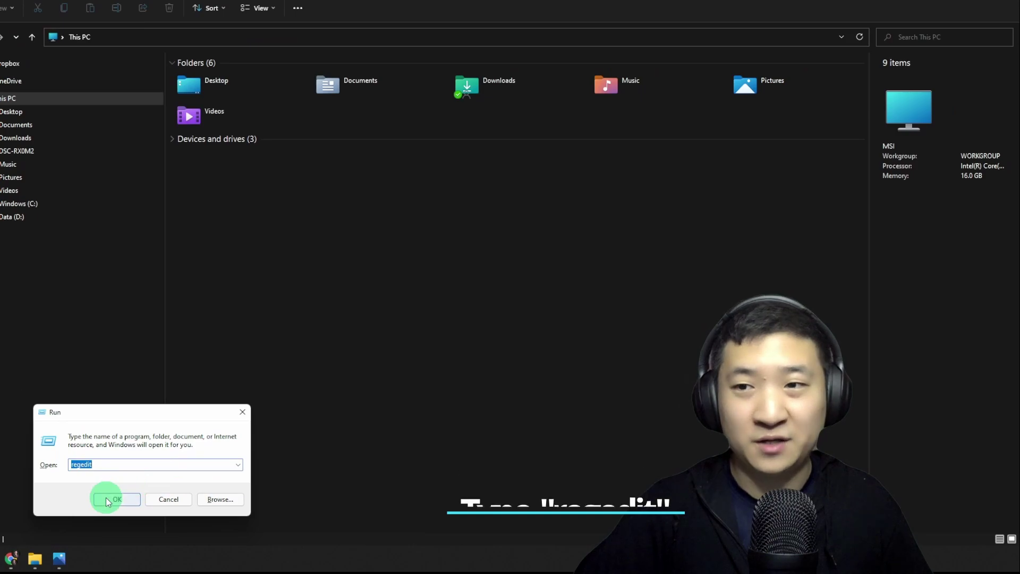
pyautogui.click(136, 520)
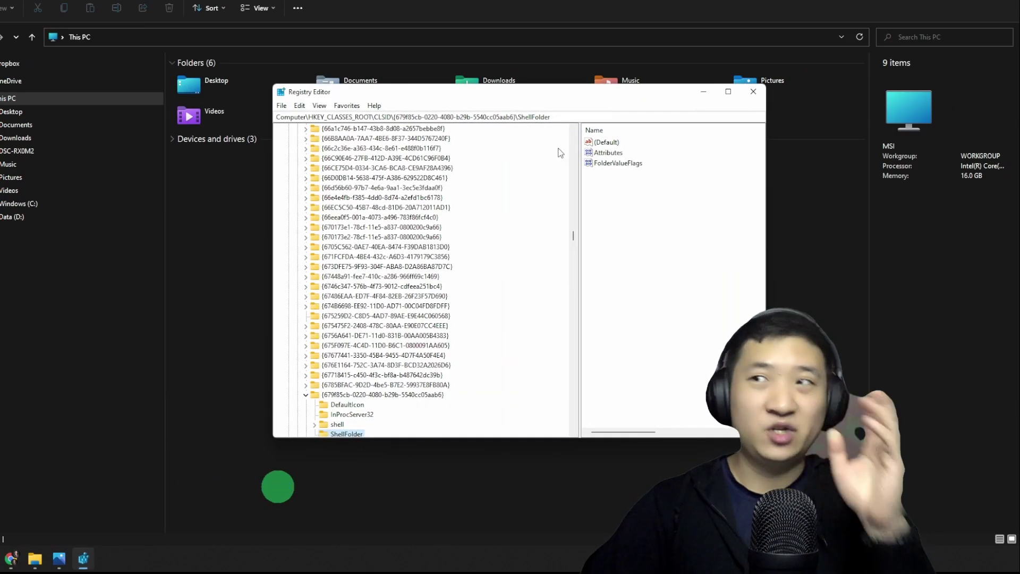
# Maximize Registry Editor and collapse the tree to the five root hives under Computer.
pyautogui.press('super+Up')
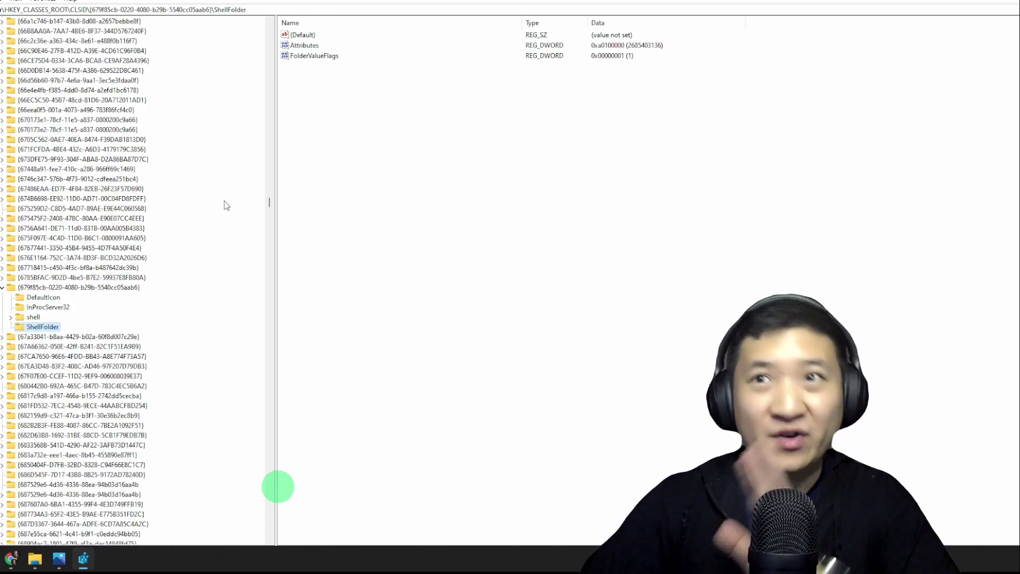
pyautogui.moveTo(268, 200); pyautogui.dragTo(267, 33)
pyautogui.click(10, 22)
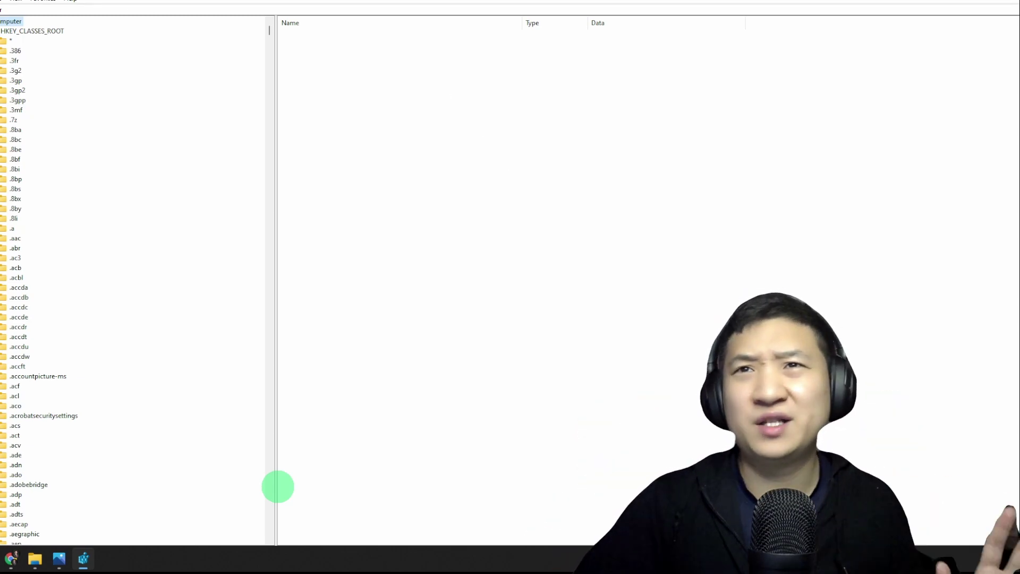
pyautogui.press('Left')
pyautogui.press('Right')
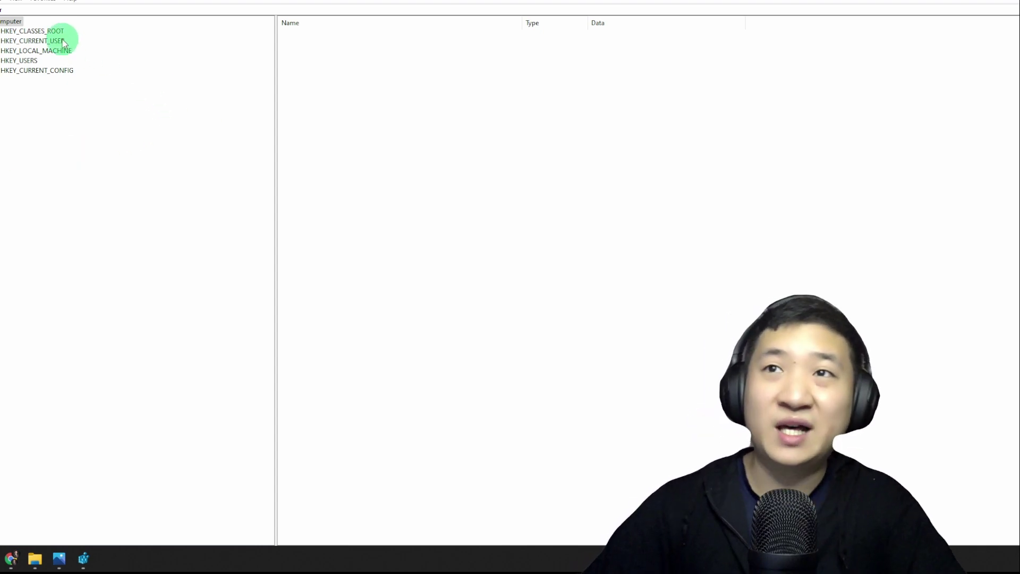
# Expand HKEY_CLASSES_ROOT to list its file-extension subkeys and select one of them.
pyautogui.click(47, 30)
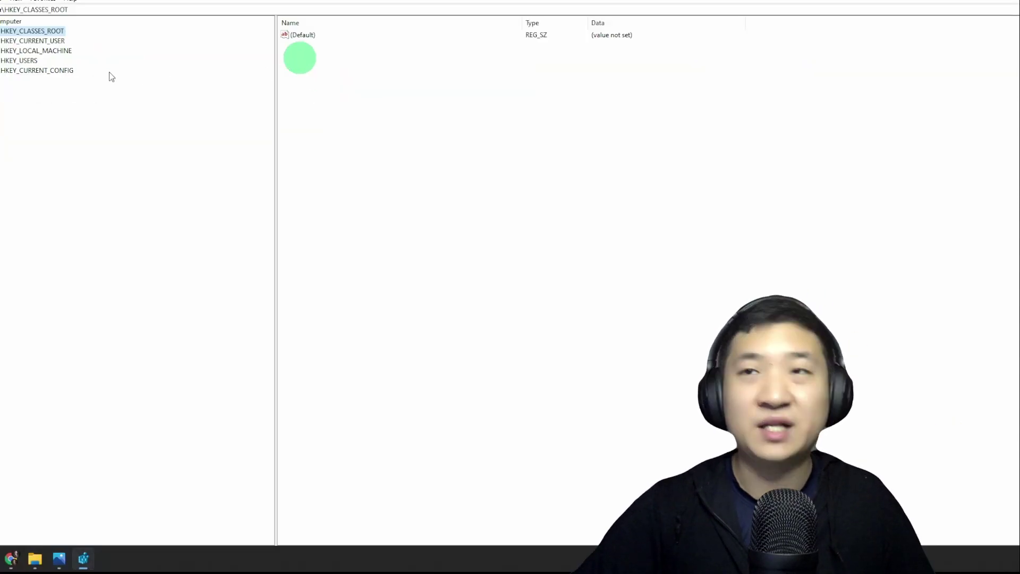
pyautogui.doubleClick(32, 32)
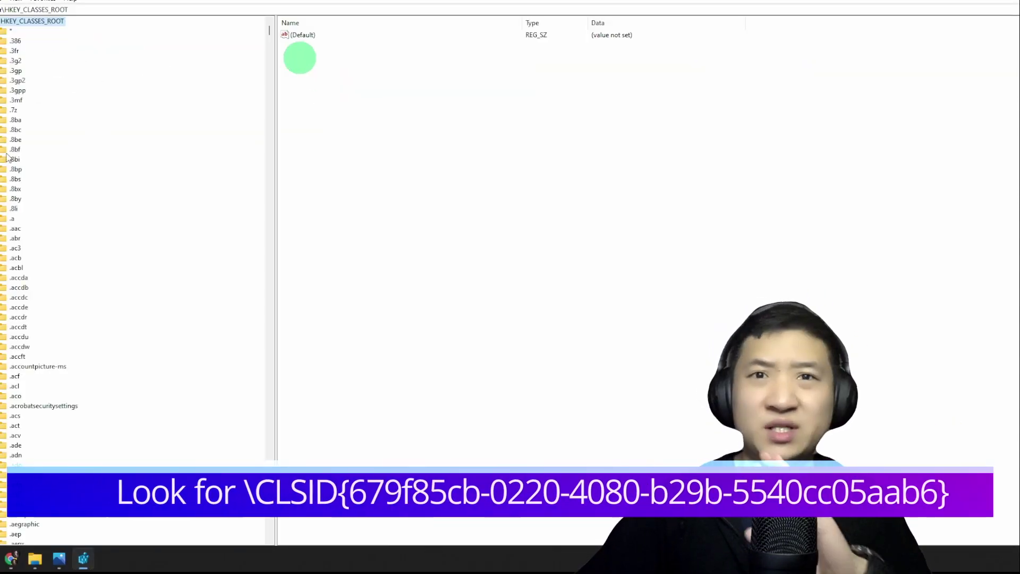
pyautogui.scroll(-20, 53, 233)
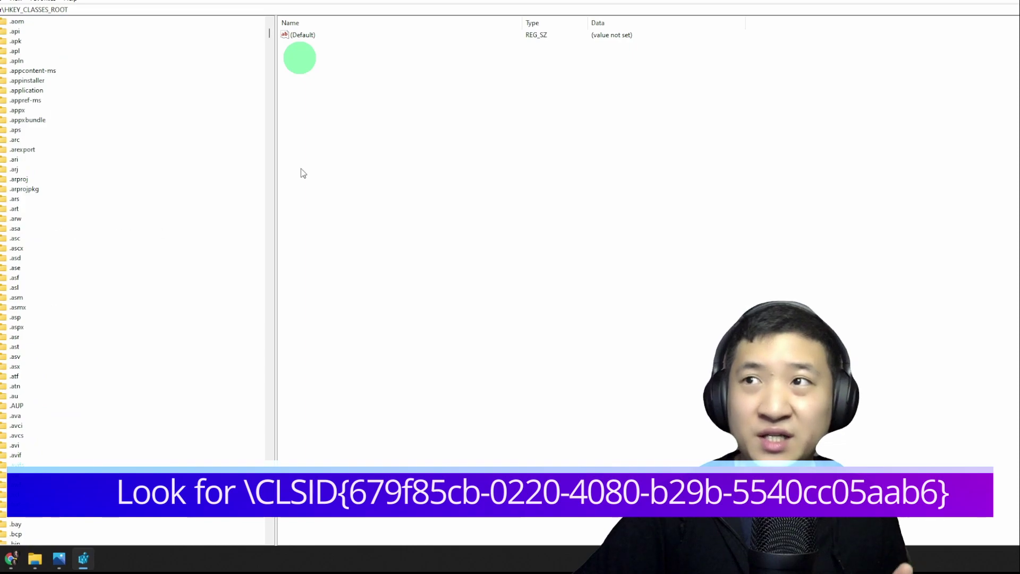
pyautogui.click(290, 75)
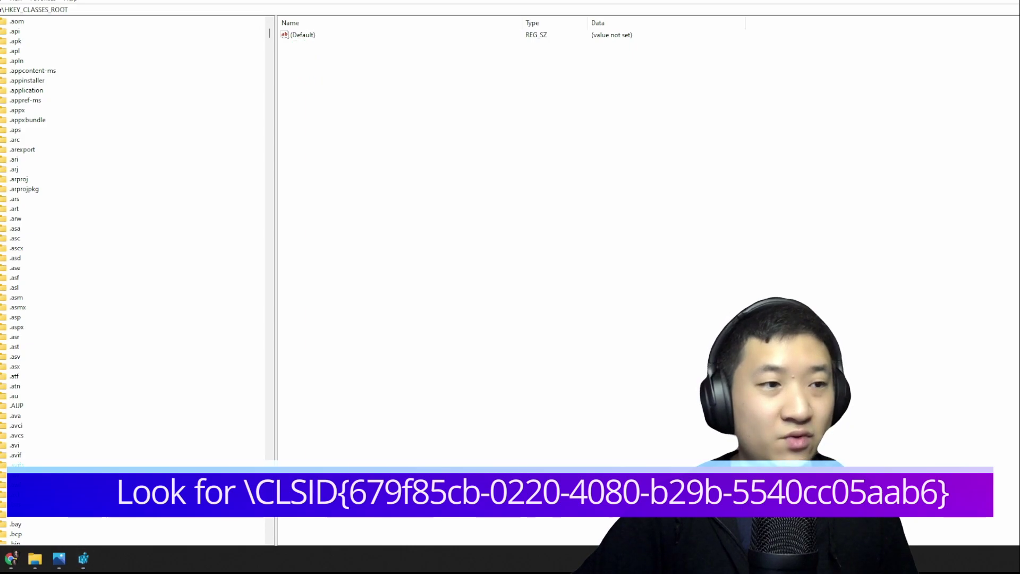
pyautogui.click(446, 93)
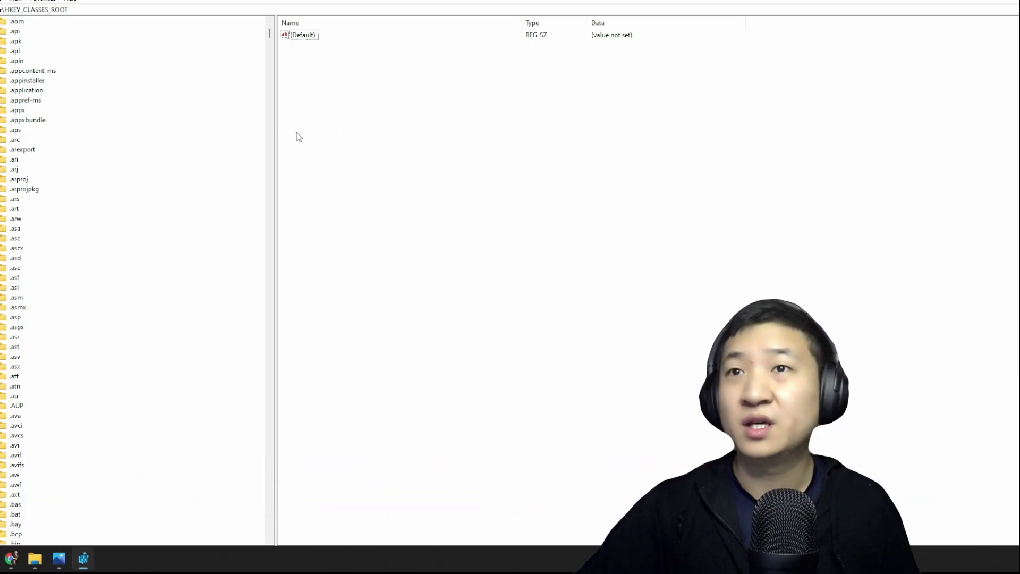
pyautogui.scroll(8, 101, 195)
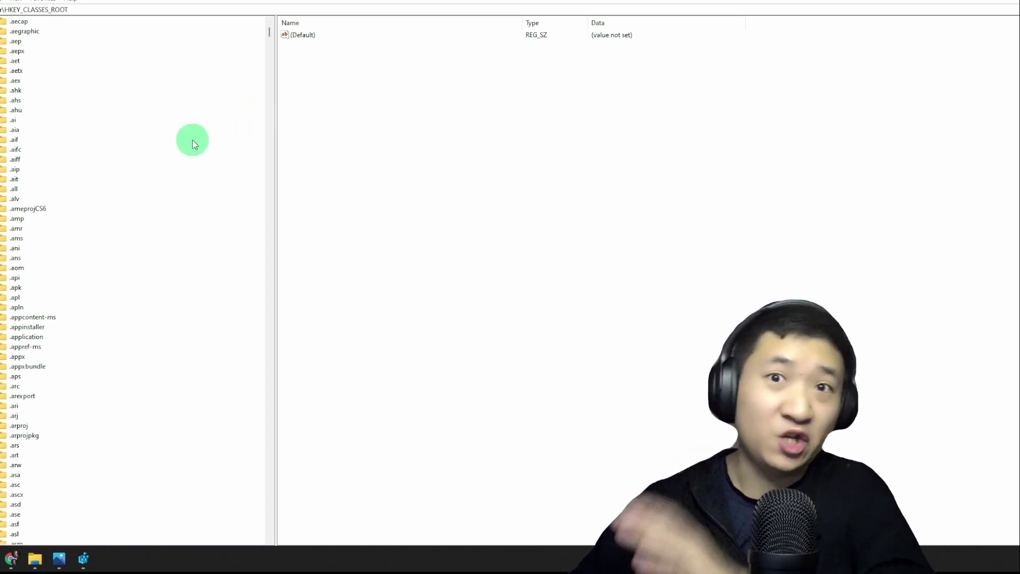
pyautogui.scroll(13, 120, 155)
pyautogui.scroll(4, 80, 165)
pyautogui.click(16, 158)
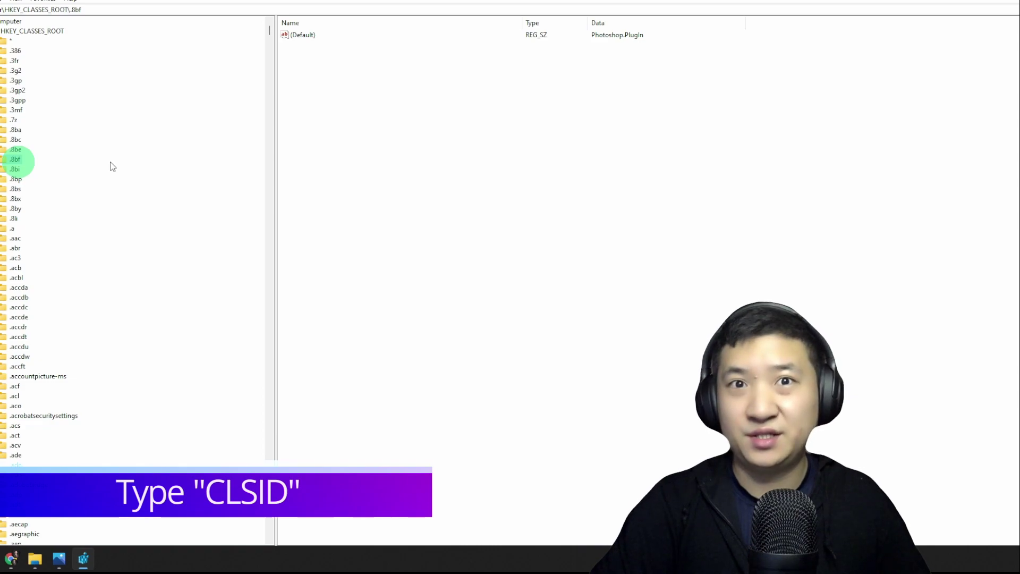
pyautogui.write('CLSID')
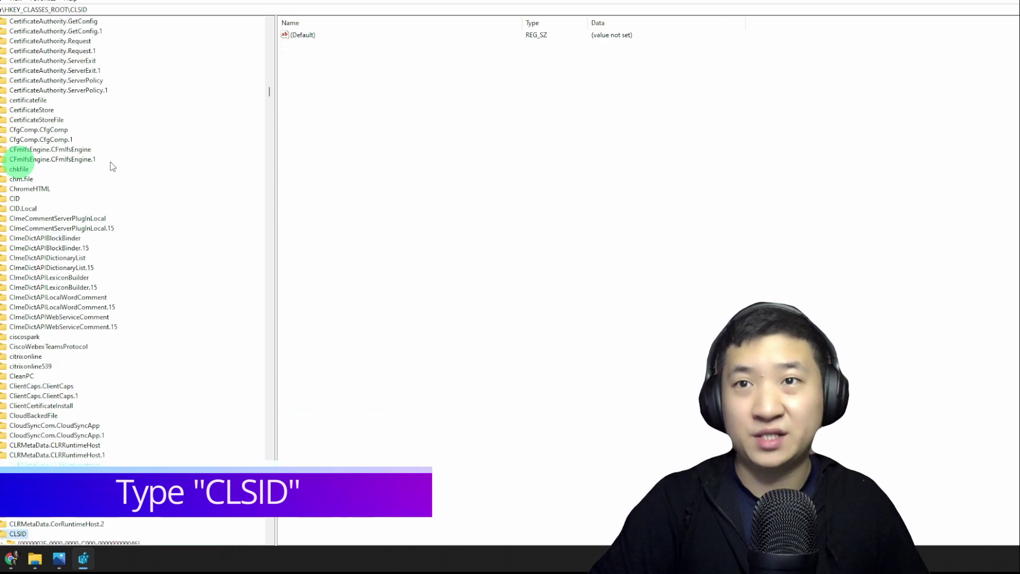
pyautogui.scroll(-3, 127, 314)
pyautogui.press('Tab')
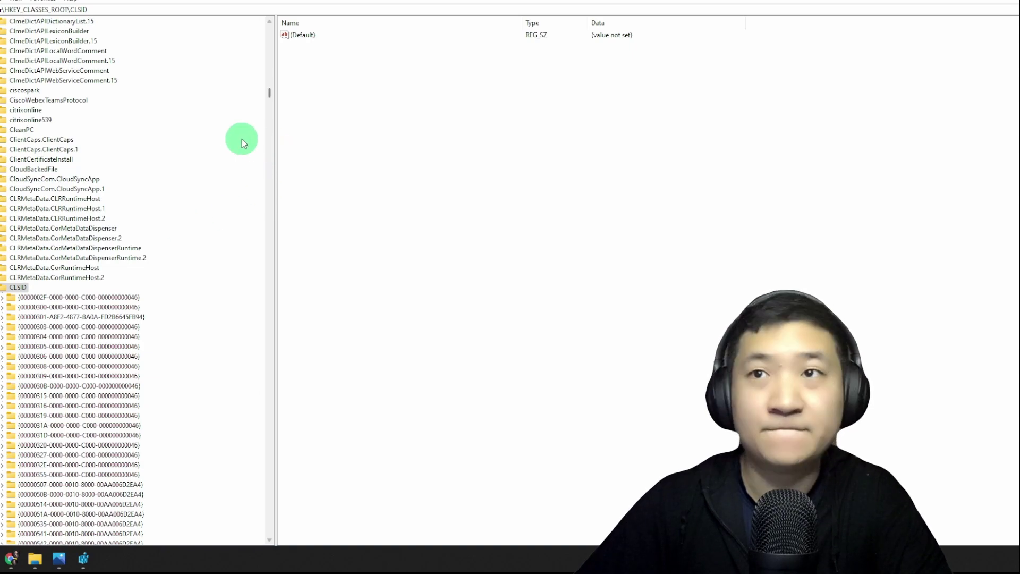
pyautogui.click(340, 192)
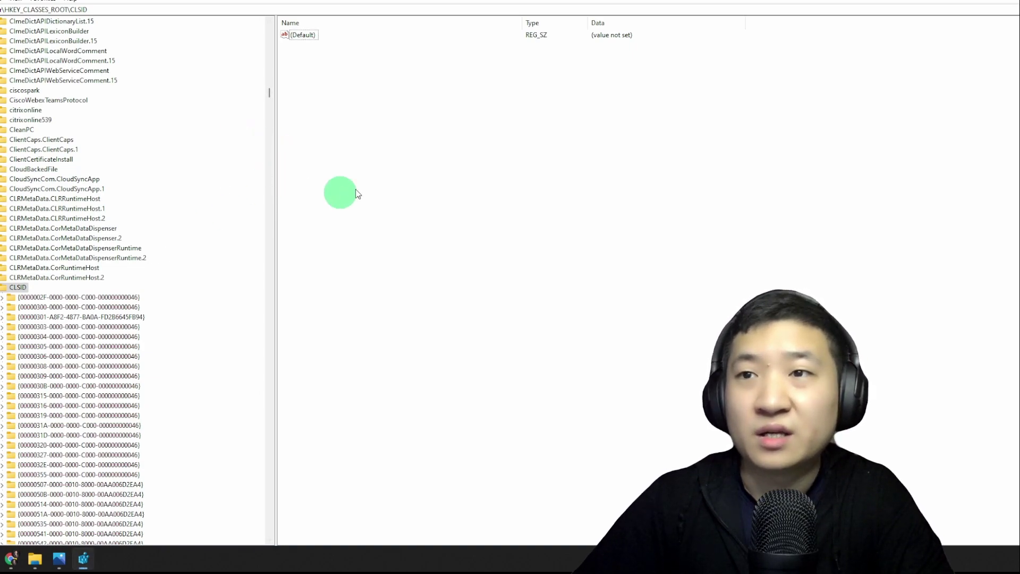
pyautogui.click(548, 165)
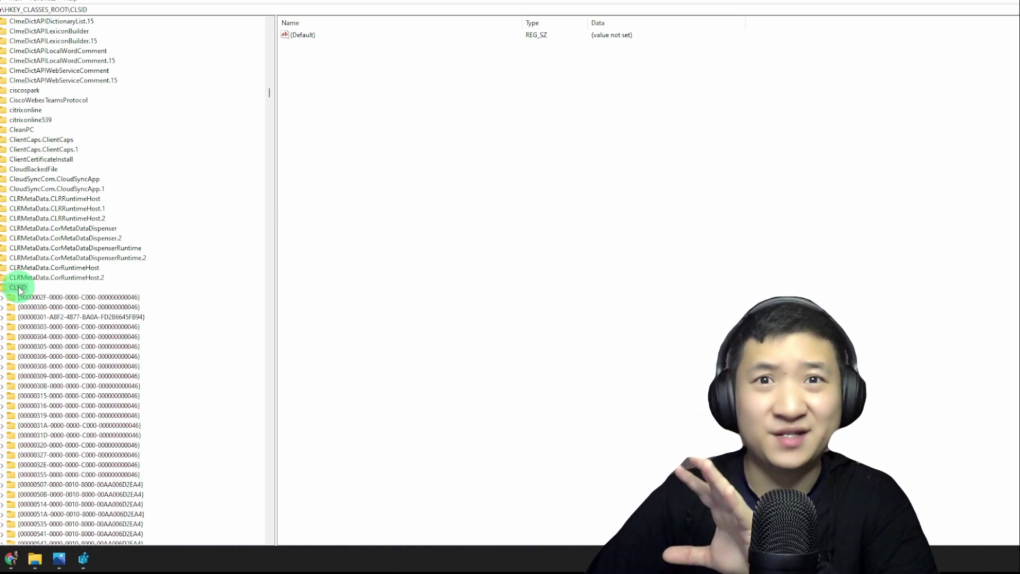
# Page down through the HKEY_CLASSES_ROOT\CLSID keys toward {679f85cb-0220-4080-b29b-5540cc05aab6}.
pyautogui.scroll(-20, 72, 325)
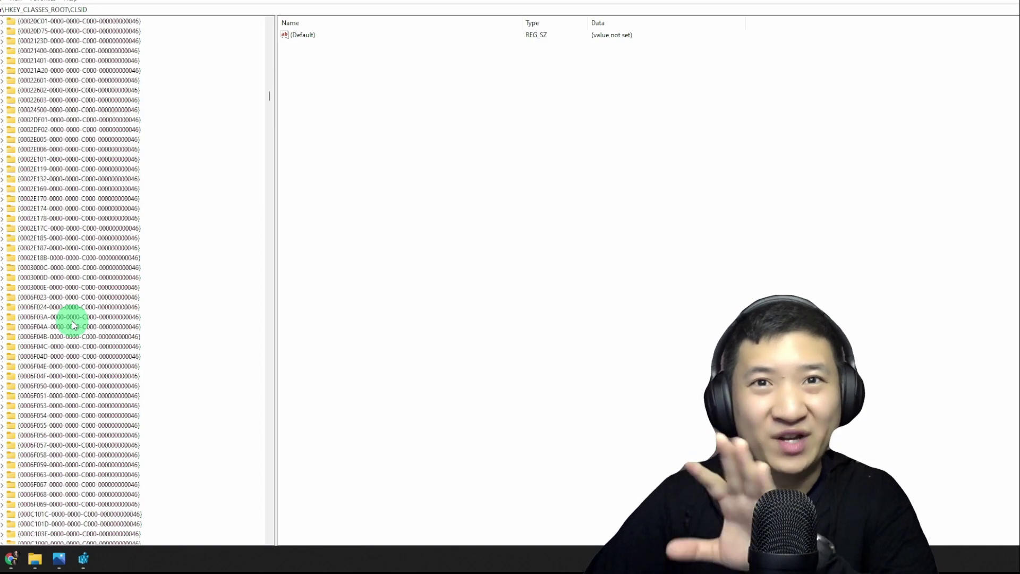
pyautogui.scroll(-15, 73, 324)
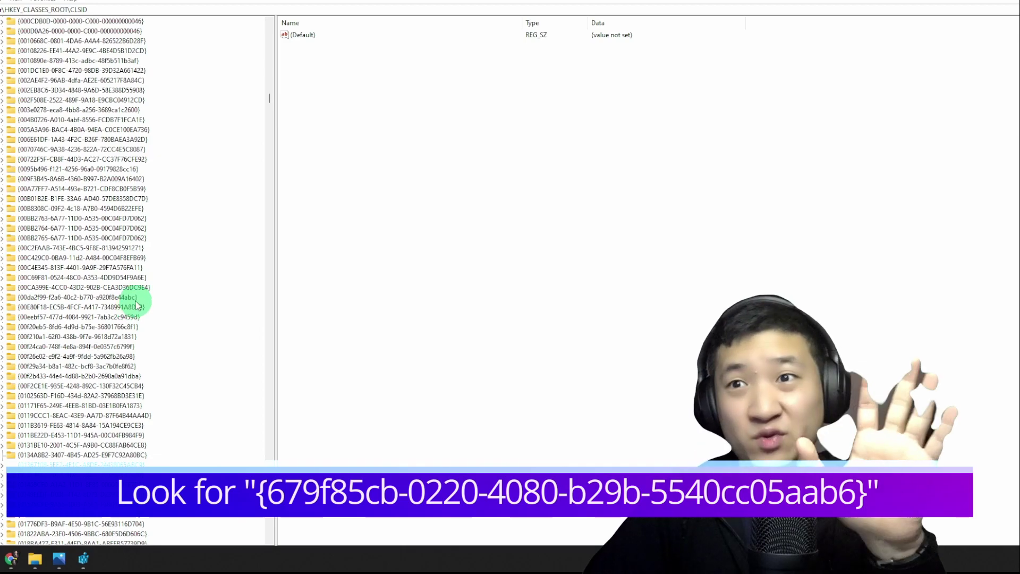
pyautogui.scroll(-15, 142, 296)
pyautogui.click(119, 287)
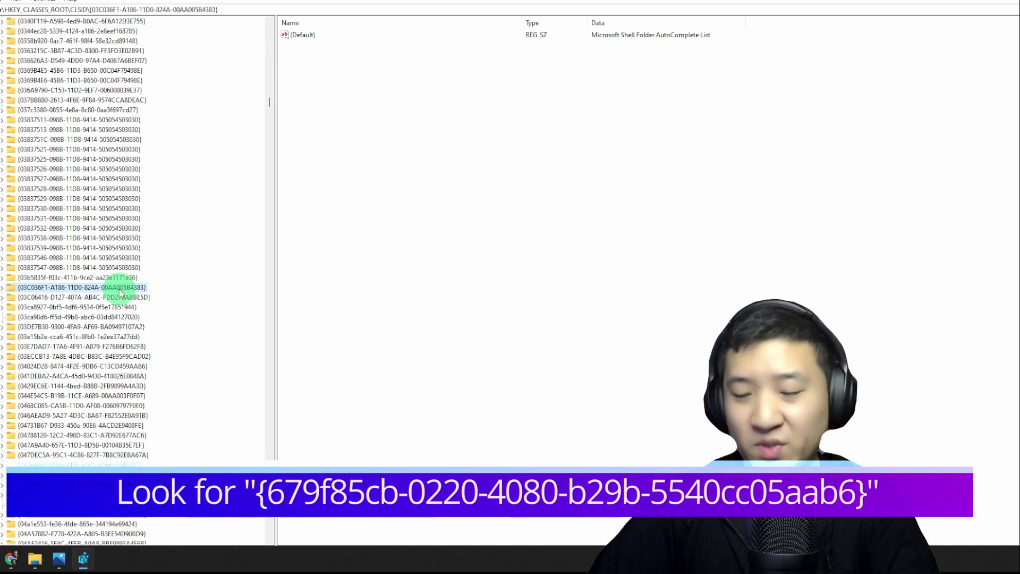
pyautogui.press('pagedown')
pyautogui.press('pagedown')
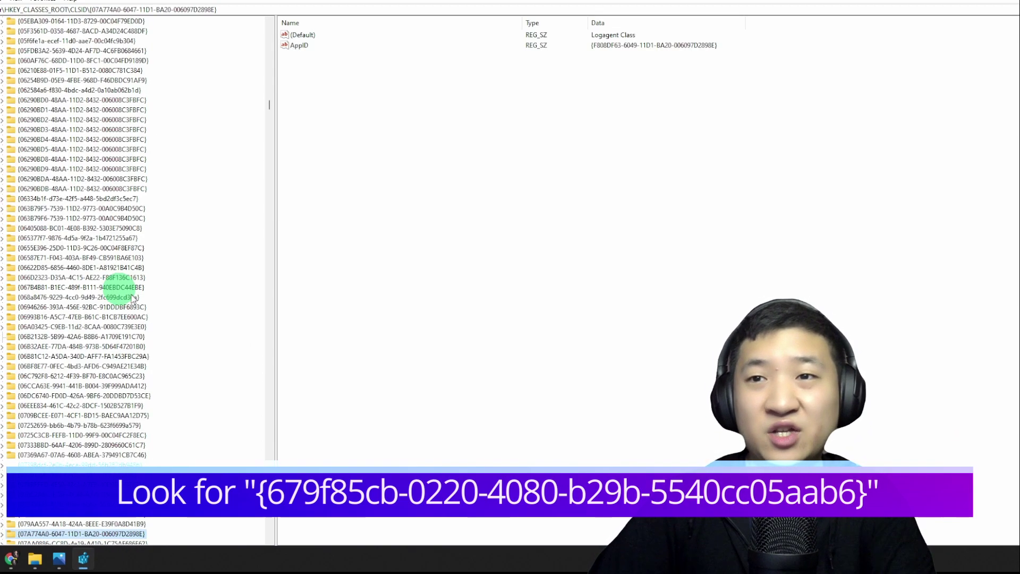
pyautogui.press('pagedown')
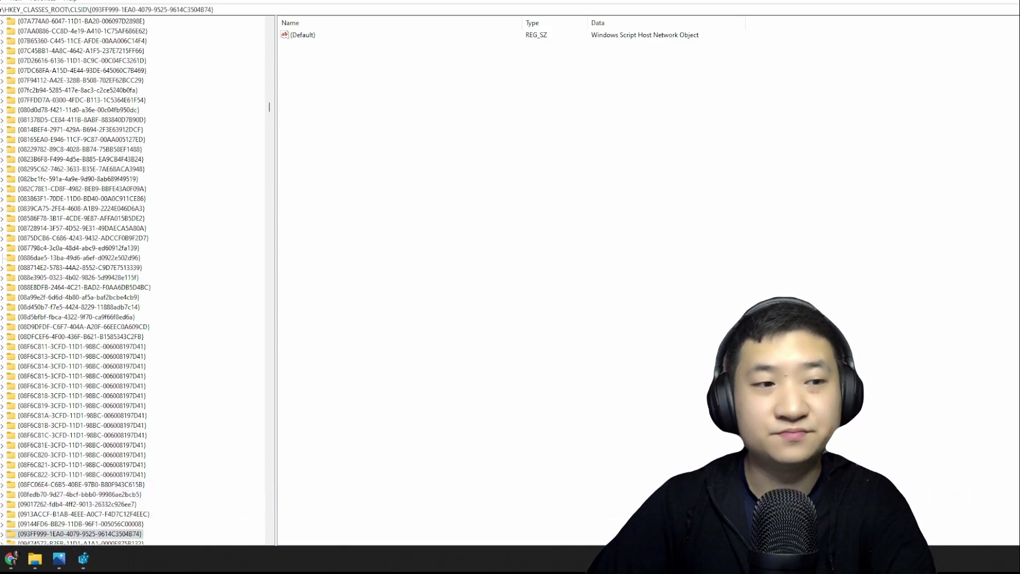
pyautogui.click(403, 227)
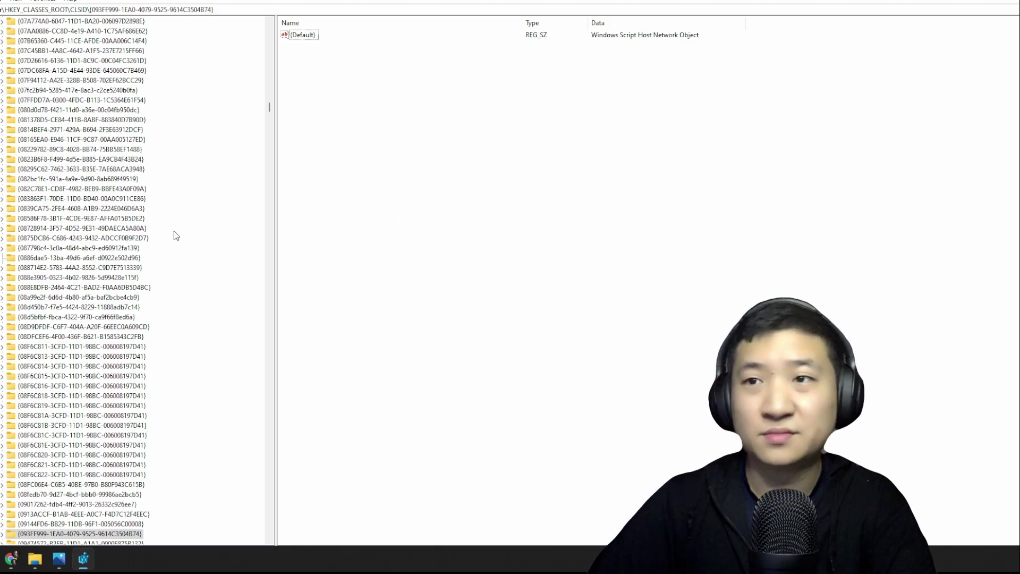
pyautogui.scroll(-20, 176, 236)
pyautogui.click(97, 259)
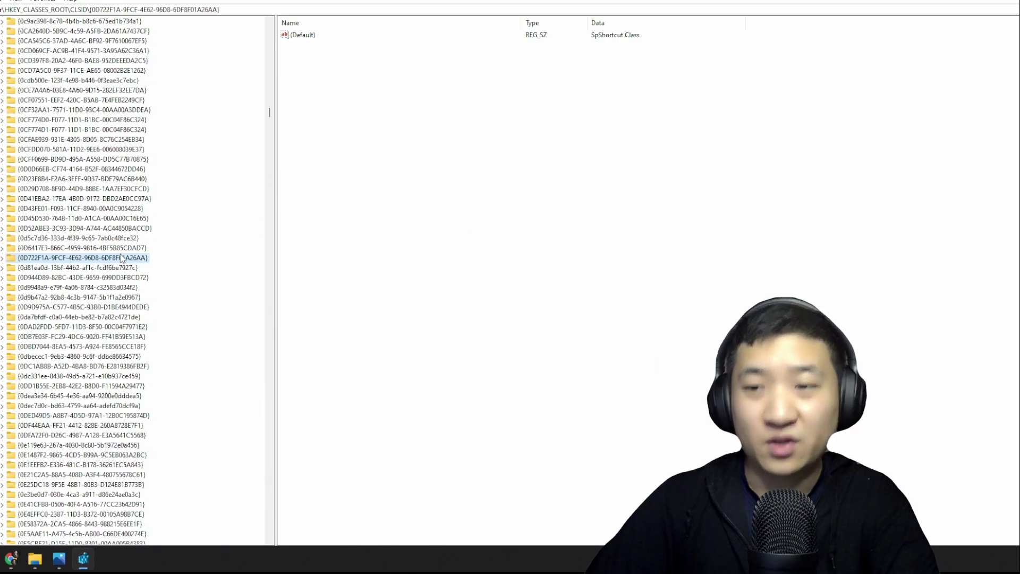
pyautogui.press('pagedown')
pyautogui.press('pagedown')
pyautogui.press('pagedown')
pyautogui.press('pagedown')
pyautogui.press('pagedown')
pyautogui.press('pagedown')
pyautogui.press('pagedown')
pyautogui.press('pagedown')
pyautogui.press('pagedown')
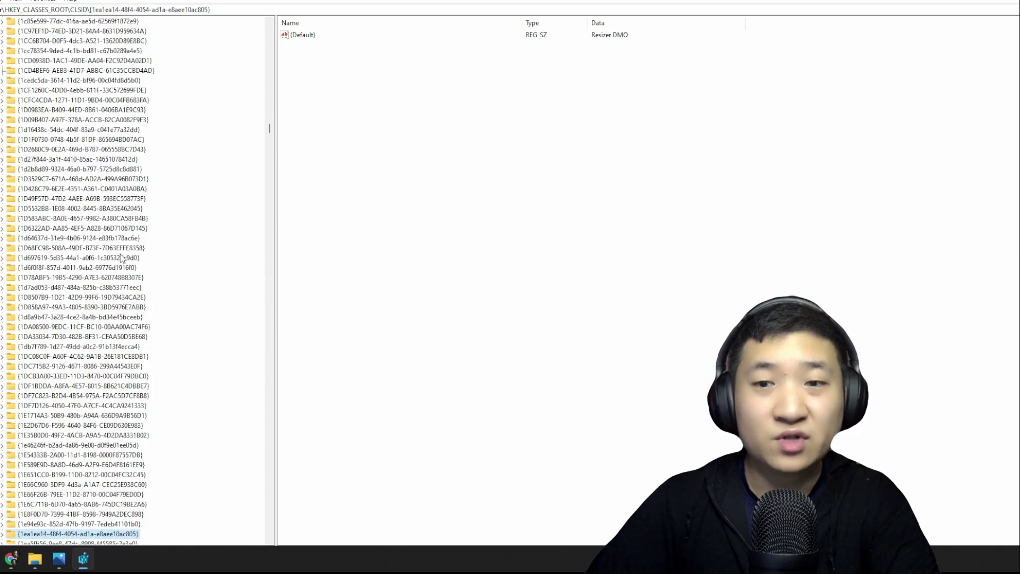
pyautogui.press('pagedown')
pyautogui.press('pagedown')
pyautogui.press('pagedown')
pyautogui.press('pagedown')
pyautogui.press('pagedown')
pyautogui.press('pagedown')
pyautogui.press('pagedown')
pyautogui.press('pagedown')
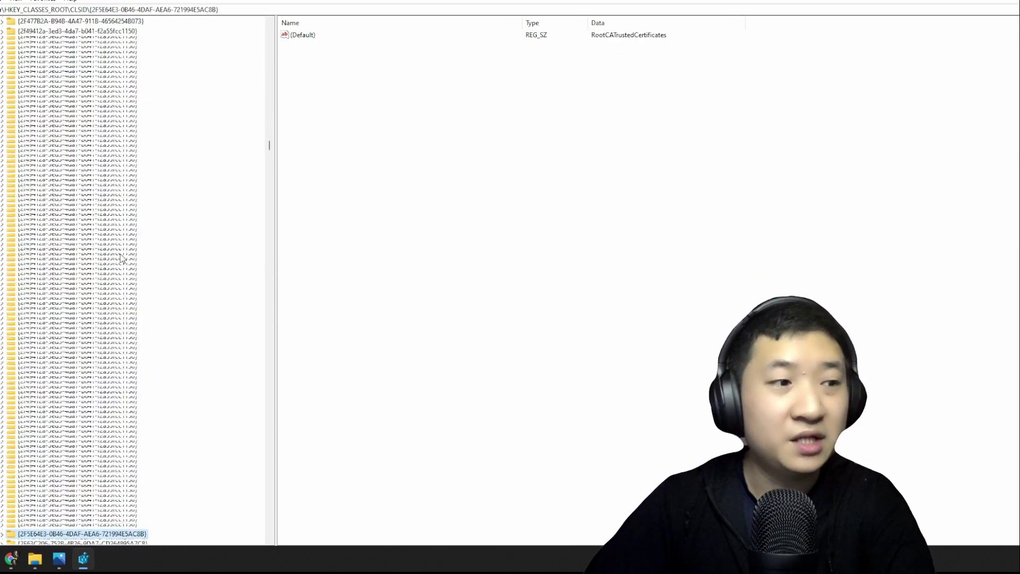
pyautogui.press('pagedown')
pyautogui.press('pagedown')
pyautogui.press('pagedown')
pyautogui.press('pagedown')
pyautogui.press('pagedown')
pyautogui.press('pagedown')
pyautogui.press('pagedown')
pyautogui.press('pagedown')
pyautogui.press('pagedown')
pyautogui.press('pagedown')
pyautogui.press('pagedown')
pyautogui.press('pagedown')
pyautogui.press('pagedown')
pyautogui.press('pagedown')
pyautogui.press('pagedown')
pyautogui.press('pagedown')
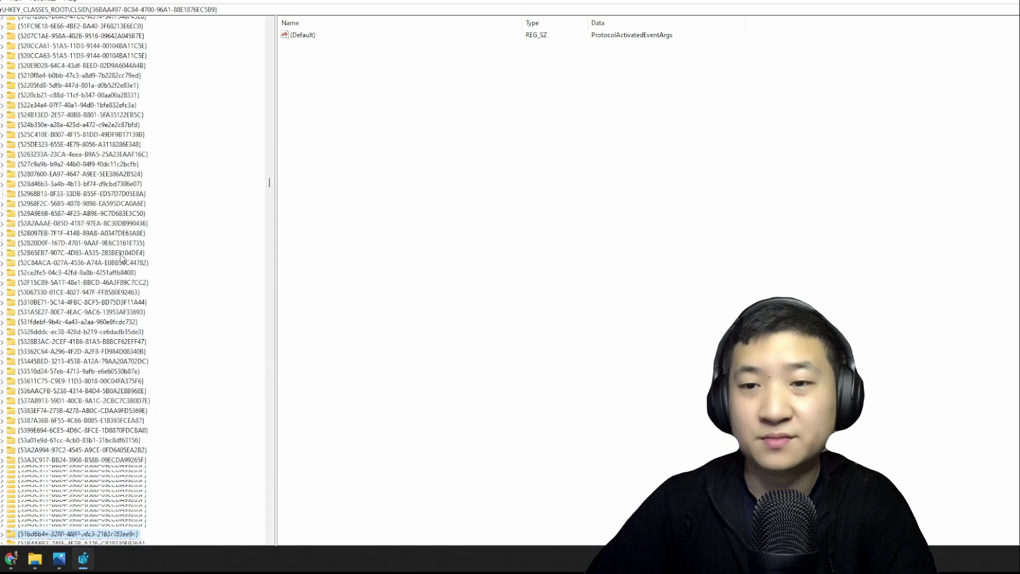
pyautogui.press('pagedown')
pyautogui.press('pagedown')
pyautogui.press('pagedown')
pyautogui.press('pagedown')
pyautogui.press('pagedown')
pyautogui.press('pagedown')
pyautogui.press('pagedown')
pyautogui.press('pagedown')
pyautogui.press('pagedown')
pyautogui.press('pagedown')
pyautogui.press('pagedown')
pyautogui.press('pagedown')
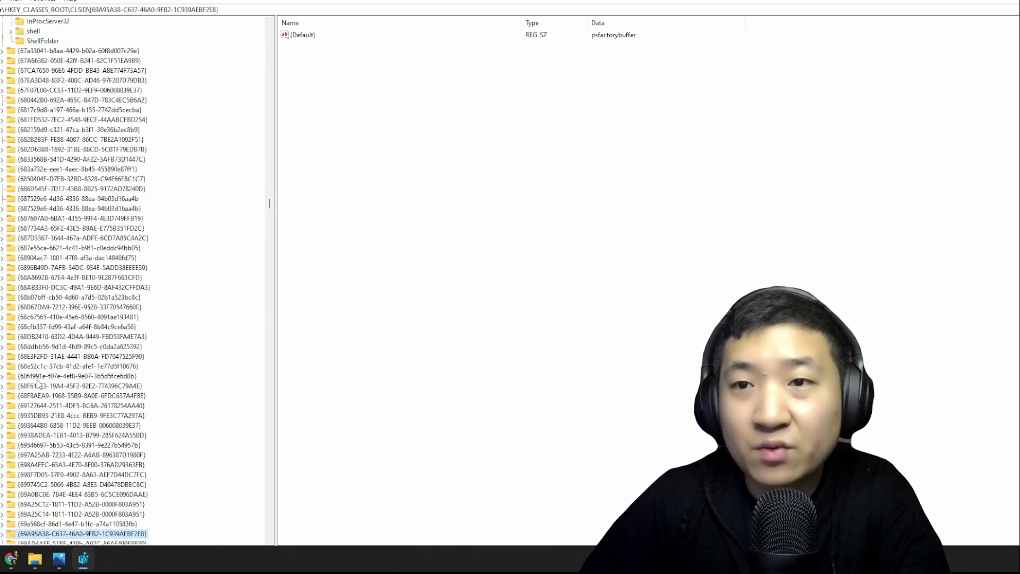
# Expand {679f85cb-0220-4080-b29b-5540cc05aab6} and select its ShellFolder subkey.
pyautogui.scroll(8, 37, 162)
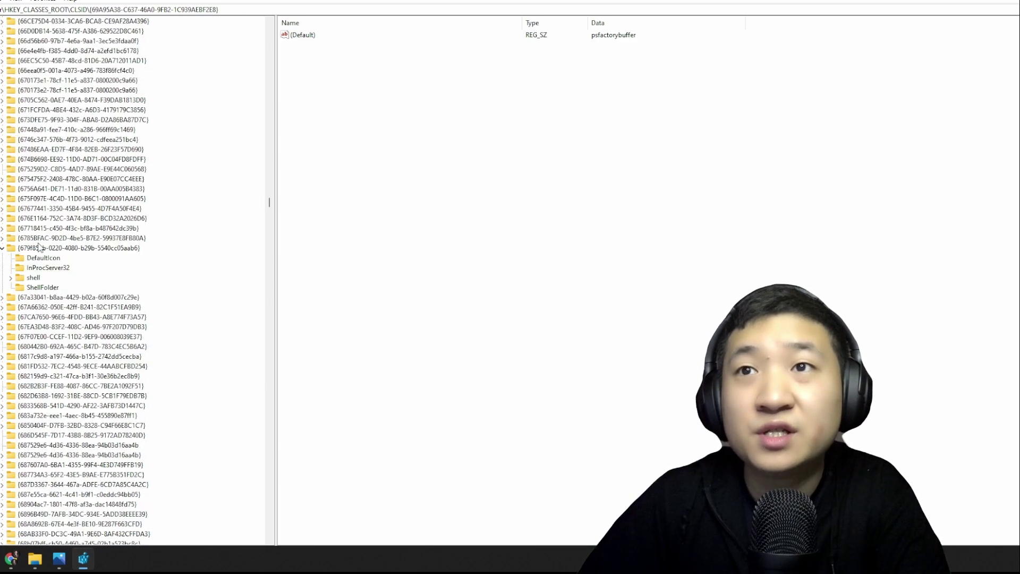
pyautogui.click(52, 248)
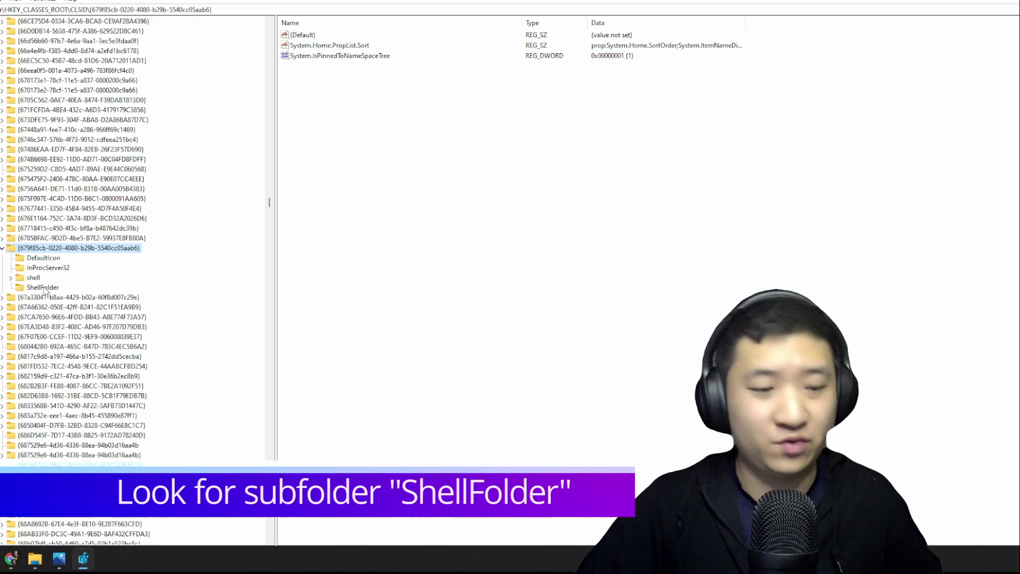
pyautogui.moveTo(73, 279); pyautogui.dragTo(35, 293)
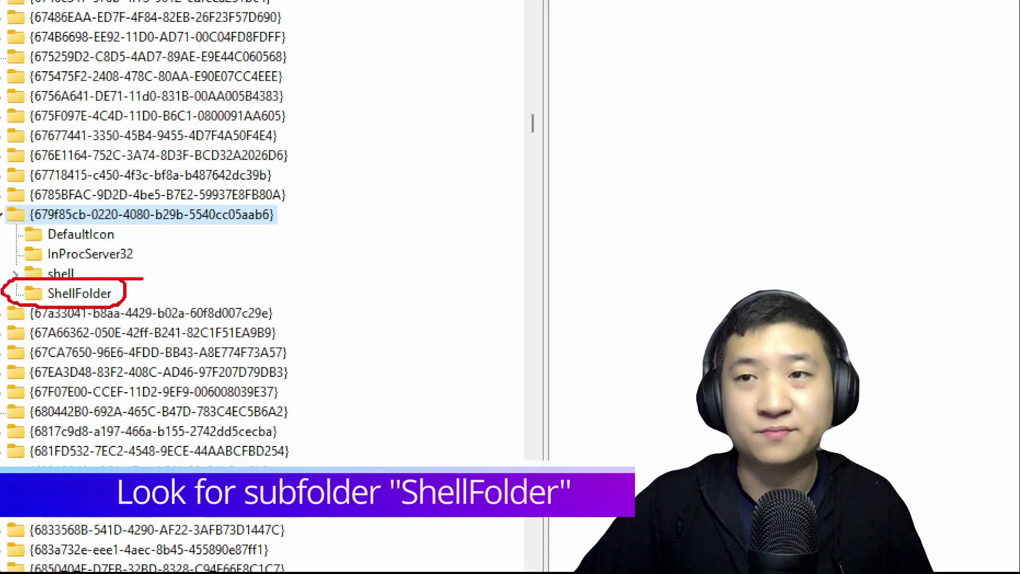
pyautogui.click(82, 295)
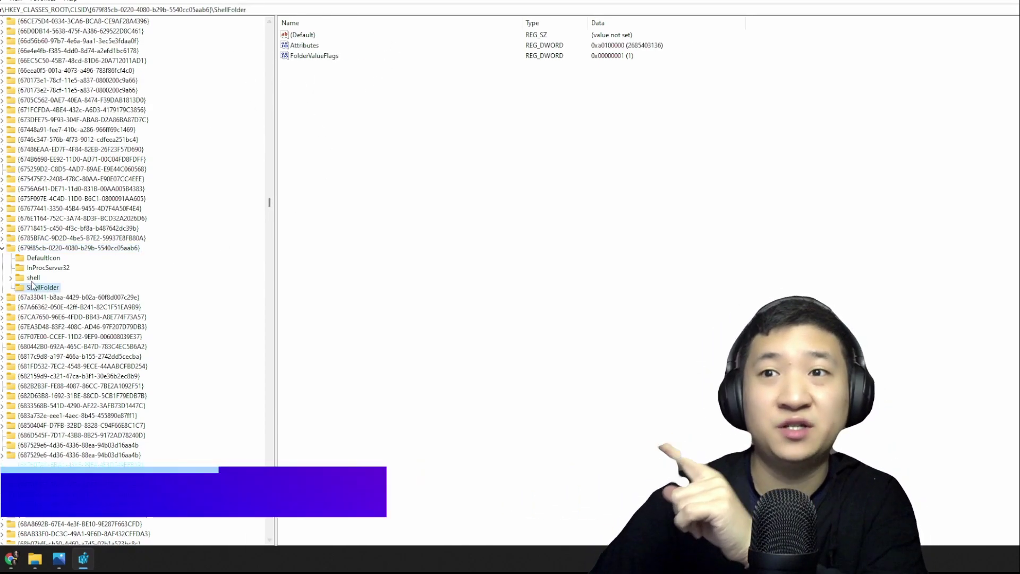
# Show the Permissions for ShellFolder dialog, centred on screen.
pyautogui.rightClick(35, 288)
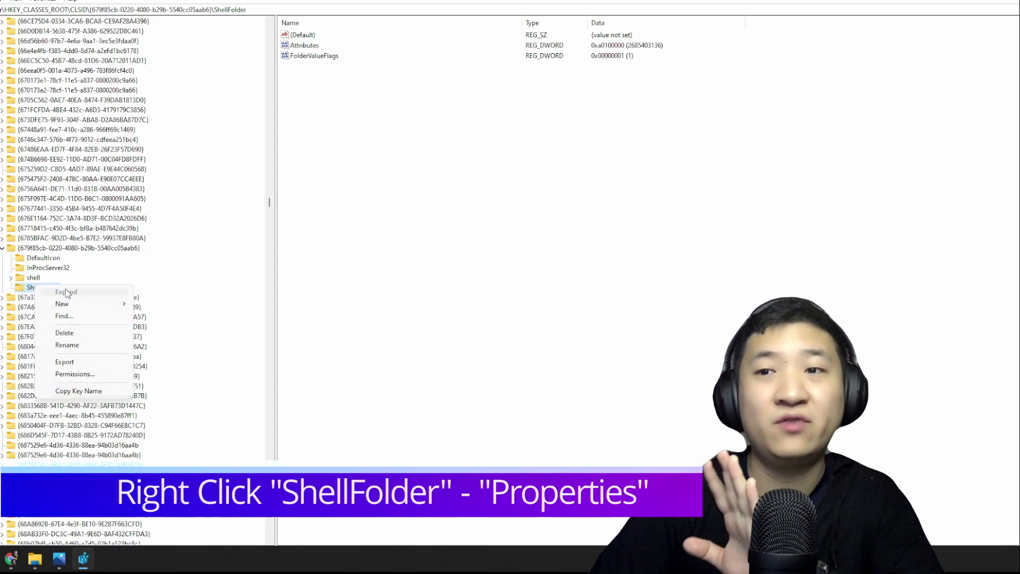
pyautogui.click(101, 377)
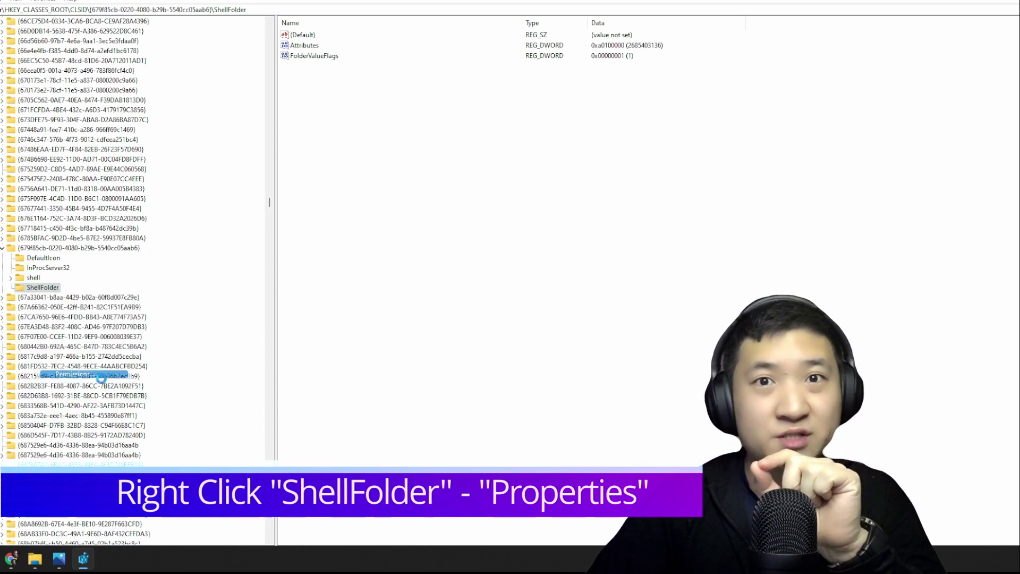
pyautogui.moveTo(95, 34); pyautogui.dragTo(337, 87)
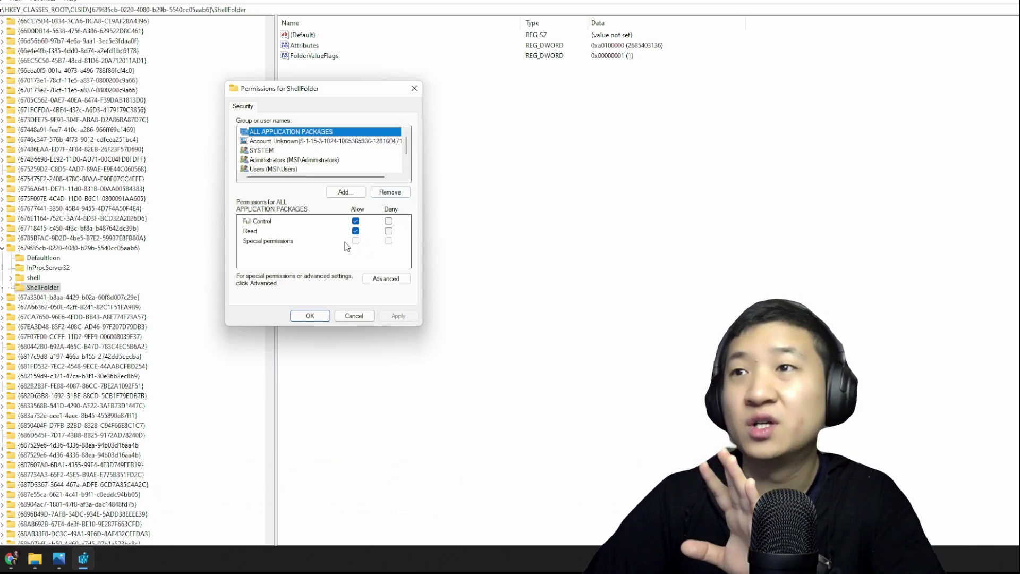
# In ShellFolder's Advanced Security Settings, start an owner change and list all users and groups.
pyautogui.click(382, 280)
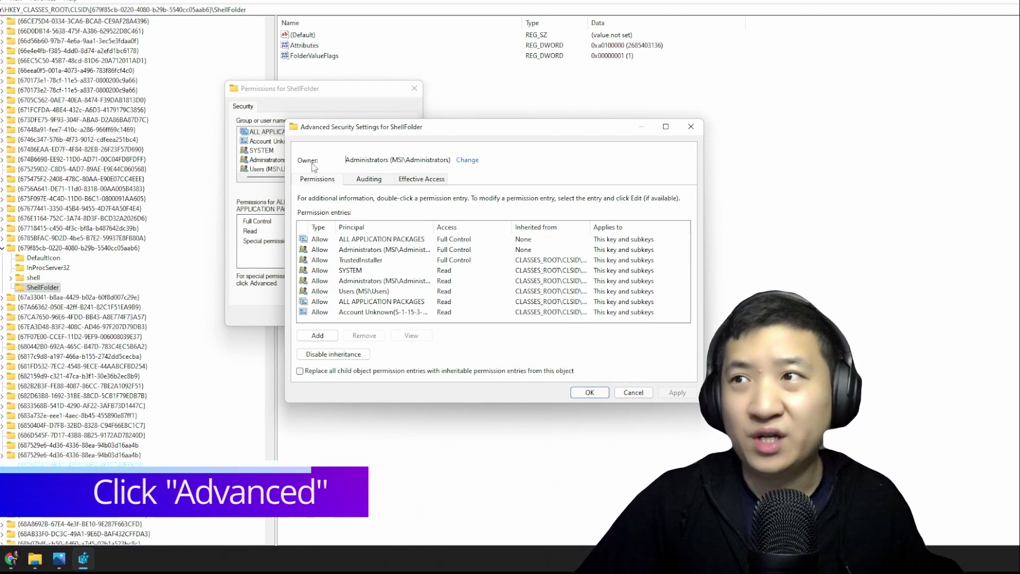
pyautogui.moveTo(361, 160); pyautogui.dragTo(407, 160)
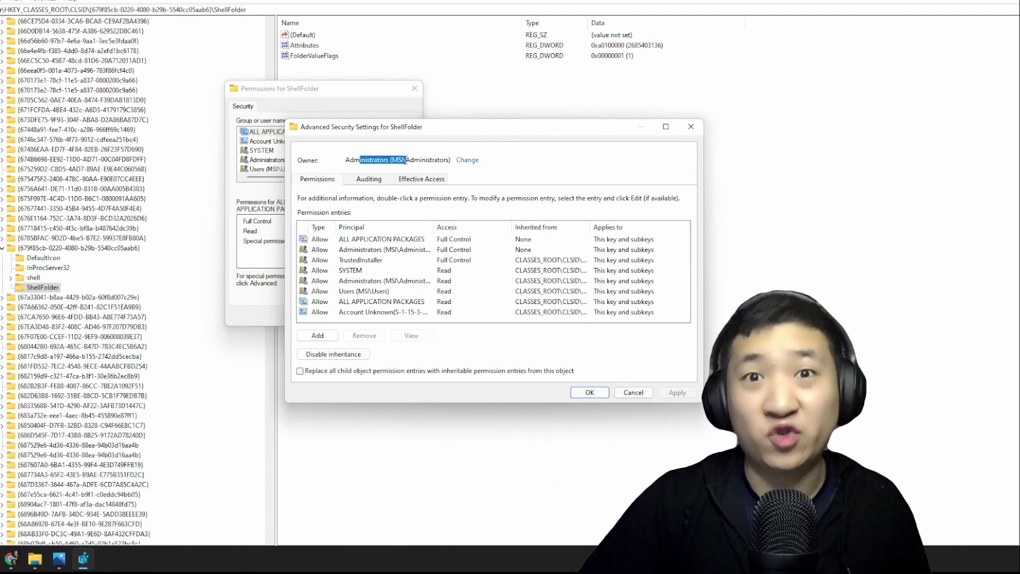
pyautogui.click(466, 161)
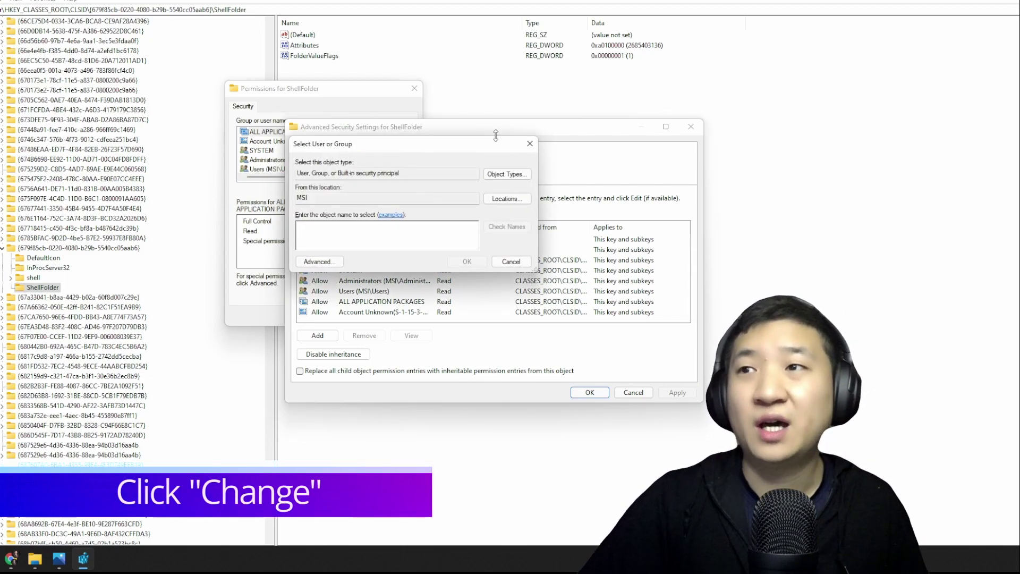
pyautogui.moveTo(388, 148); pyautogui.dragTo(429, 190)
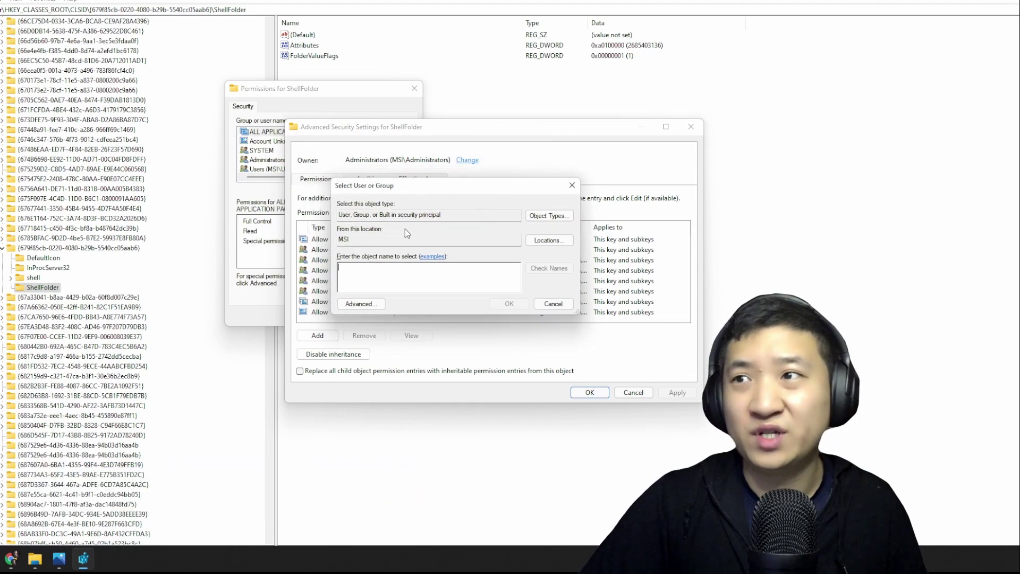
pyautogui.click(361, 304)
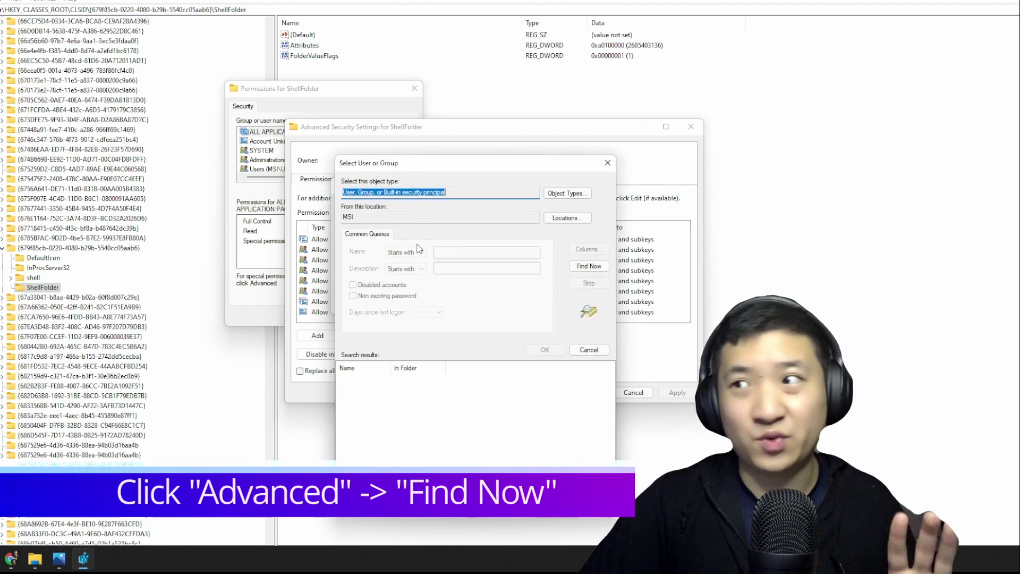
pyautogui.click(589, 269)
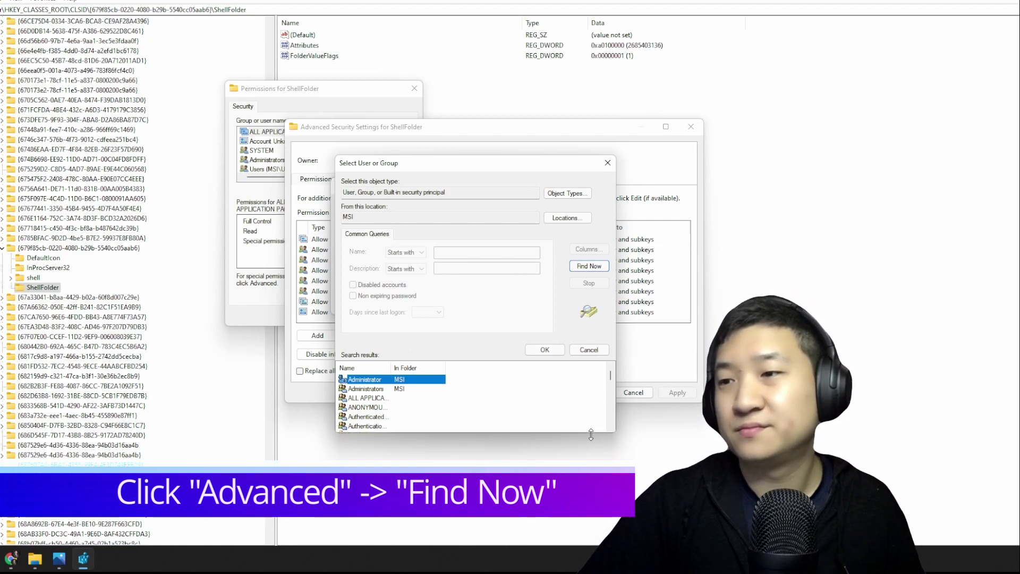
pyautogui.moveTo(390, 366); pyautogui.dragTo(492, 368)
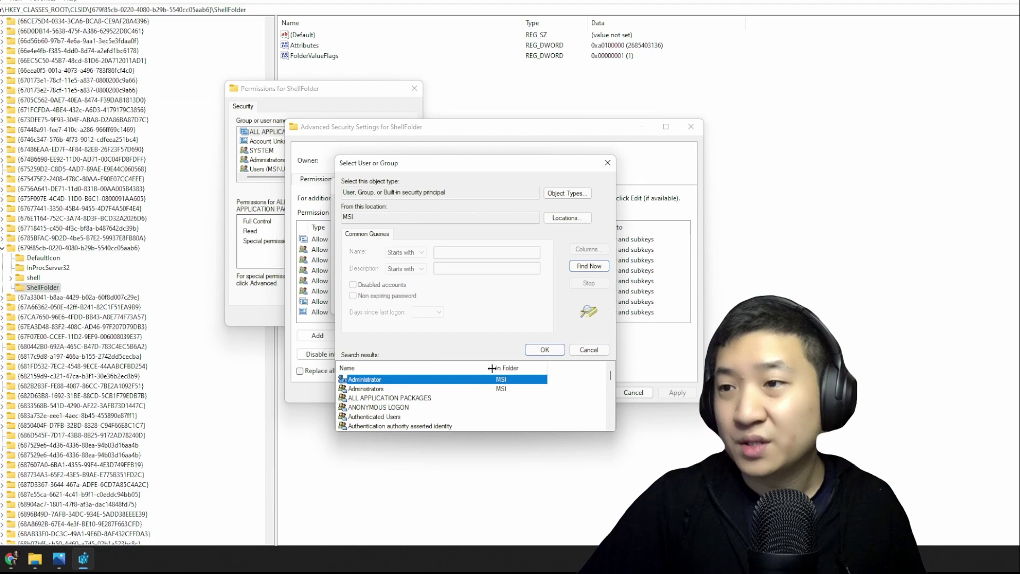
# Make Administrators the new owner of ShellFolder and apply the change.
pyautogui.click(372, 389)
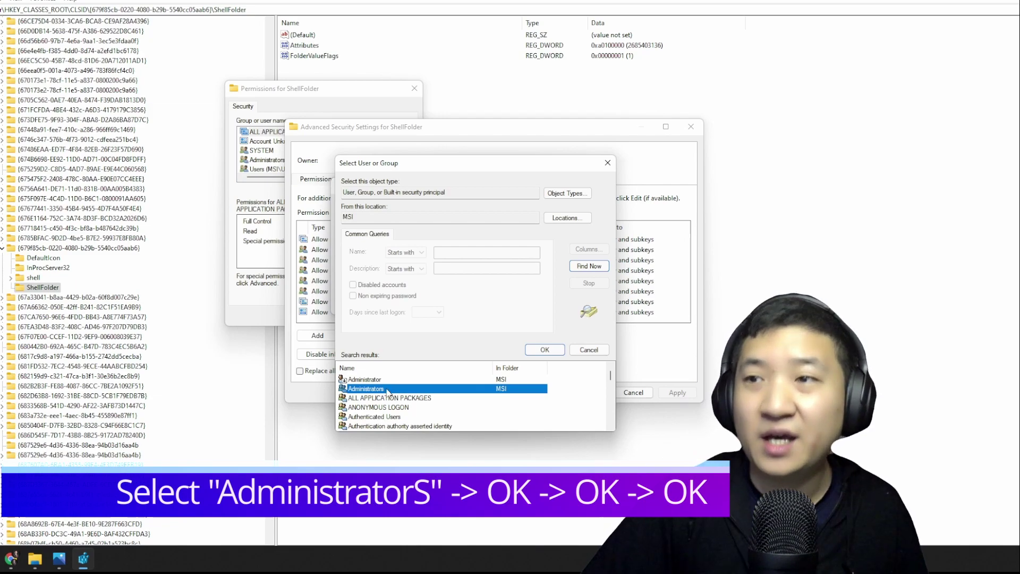
pyautogui.click(544, 350)
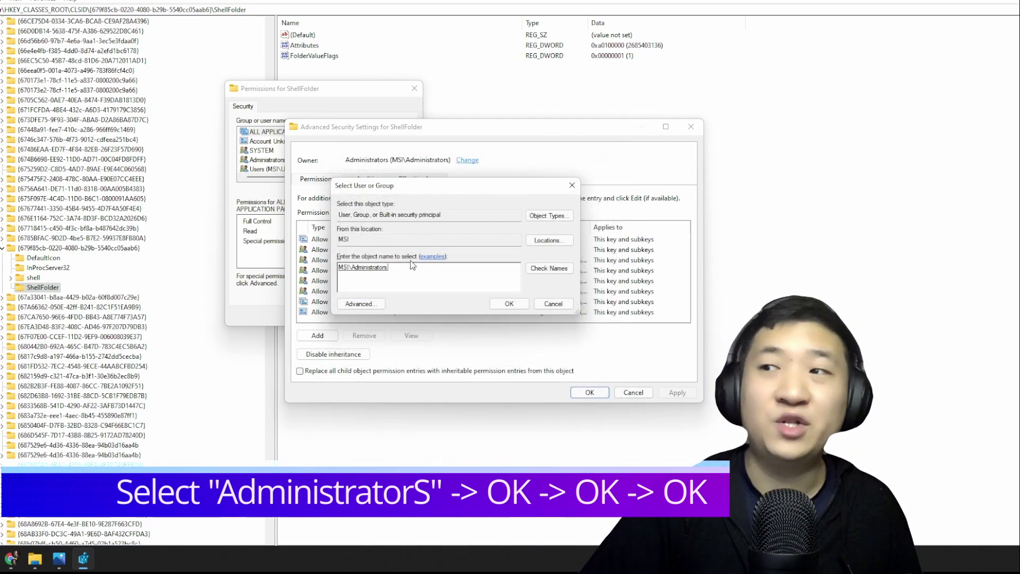
pyautogui.click(509, 304)
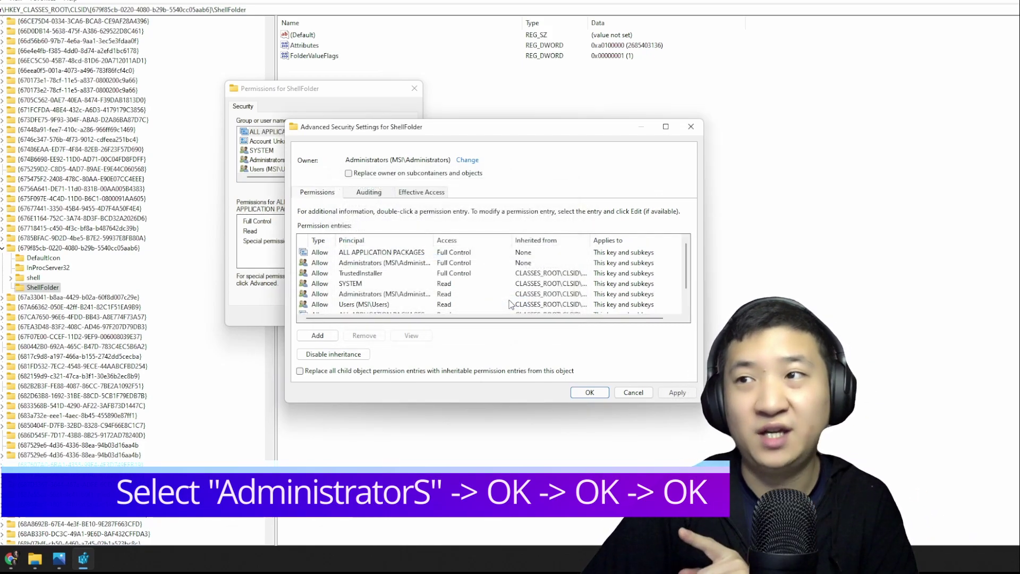
pyautogui.moveTo(464, 319)
pyautogui.mouseDown()
pyautogui.moveTo(491, 318)
pyautogui.moveTo(447, 317)
pyautogui.mouseUp()
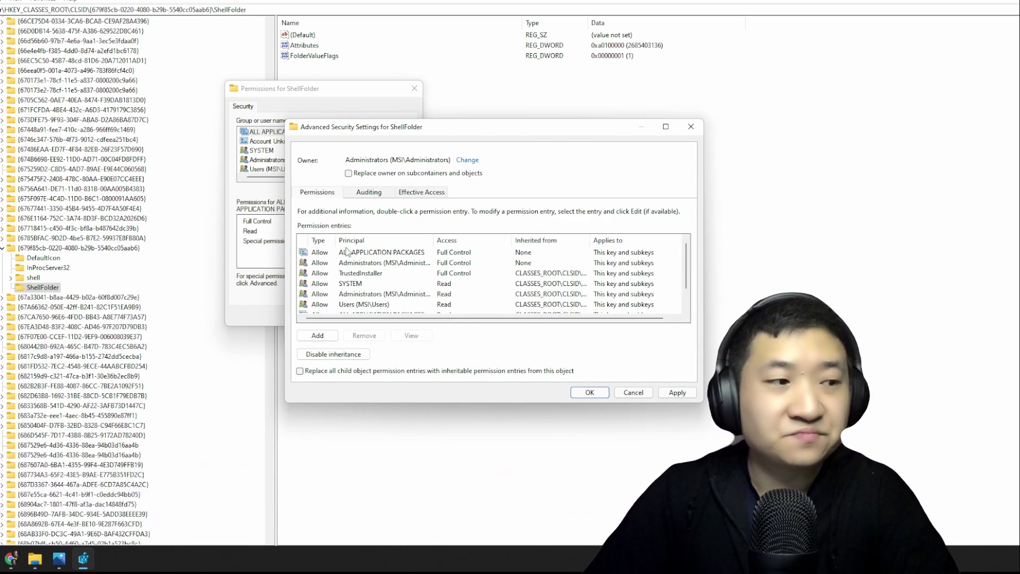
pyautogui.click(676, 392)
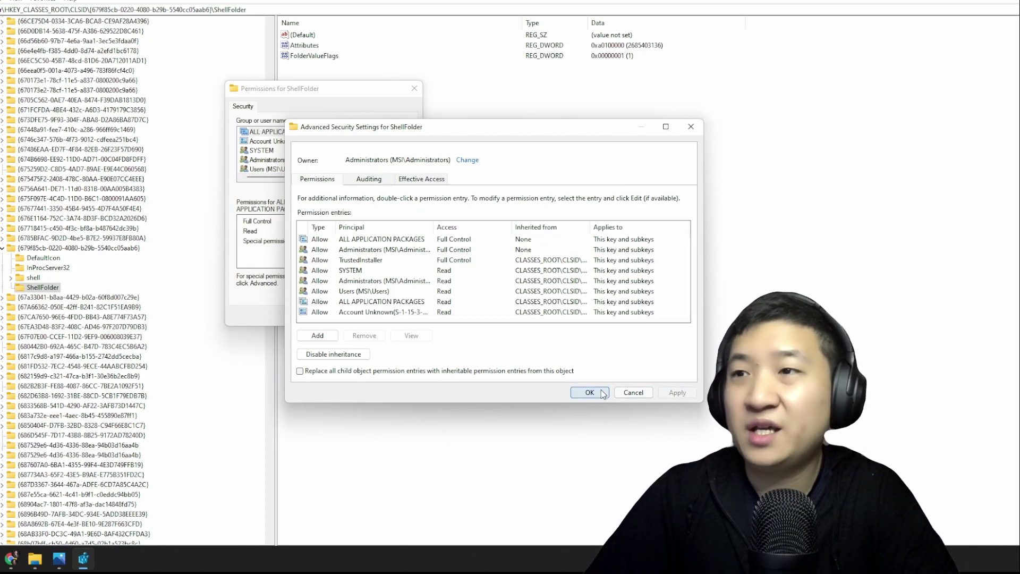
# Allow Administrators Full Control on the ShellFolder key, apply, and close the permissions dialog.
pyautogui.click(590, 392)
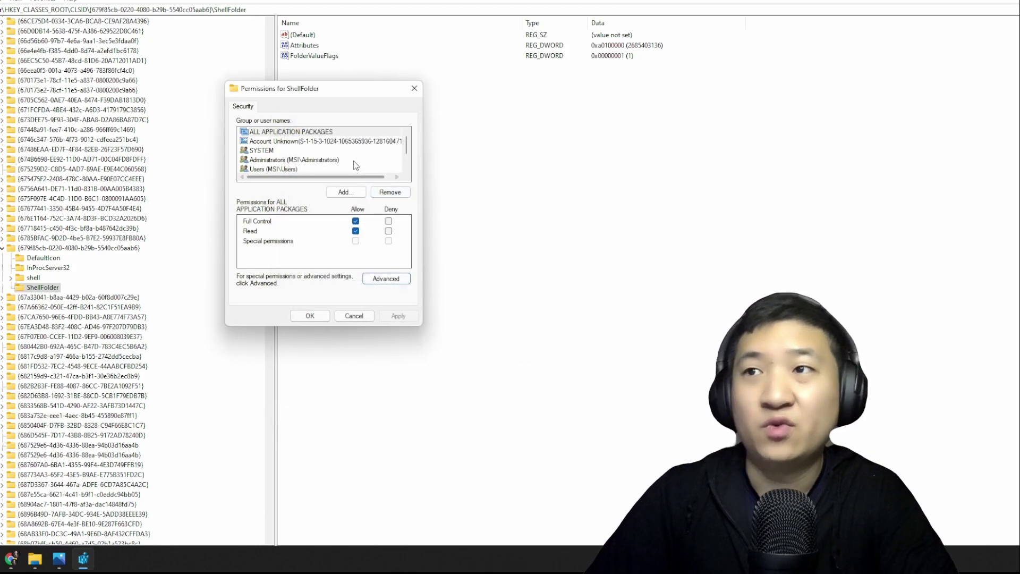
pyautogui.click(291, 160)
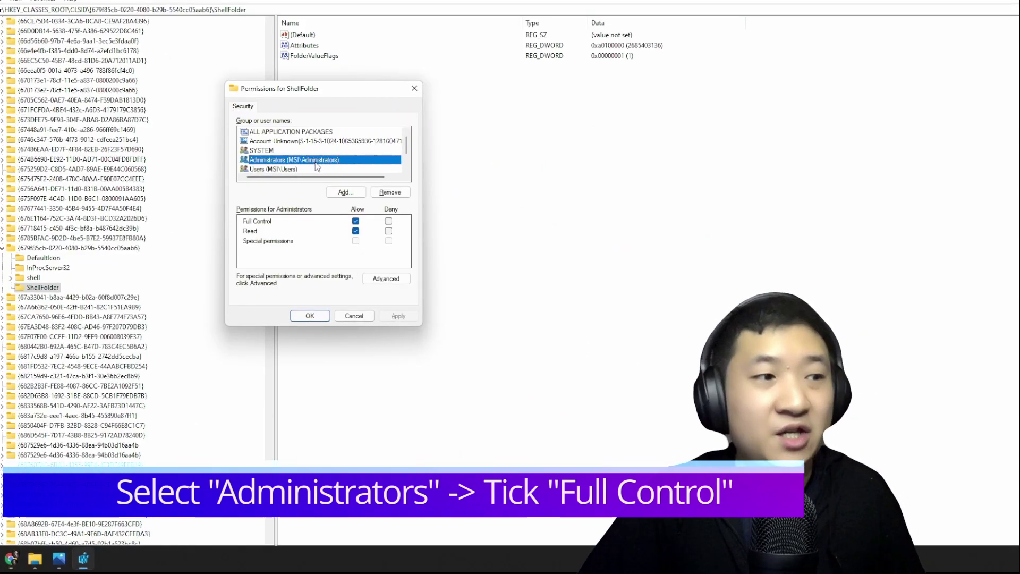
pyautogui.click(357, 222)
pyautogui.click(357, 222)
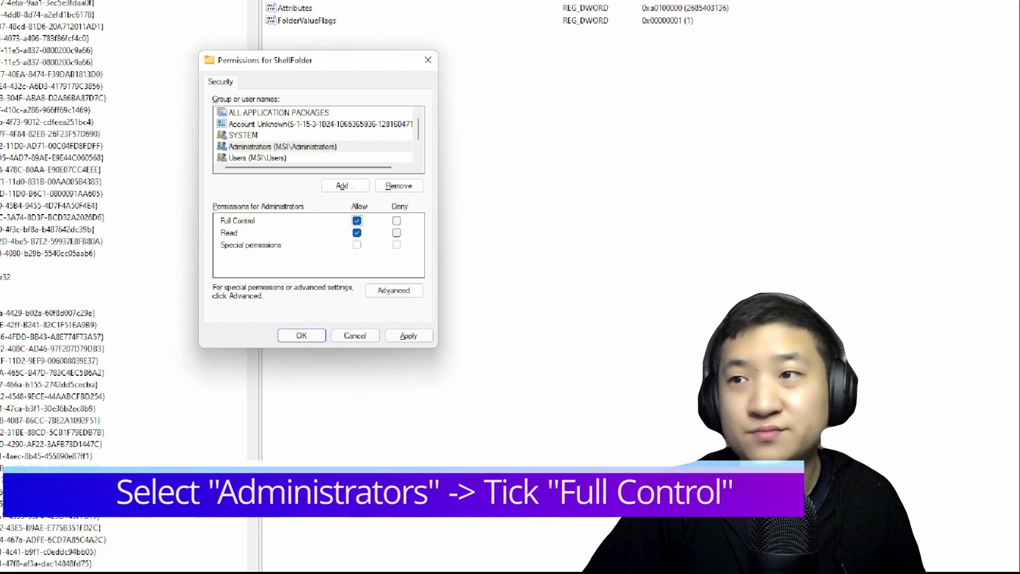
pyautogui.moveTo(436, 214)
pyautogui.mouseDown()
pyautogui.moveTo(354, 212)
pyautogui.moveTo(138, 240)
pyautogui.moveTo(456, 226)
pyautogui.moveTo(387, 208)
pyautogui.mouseUp()
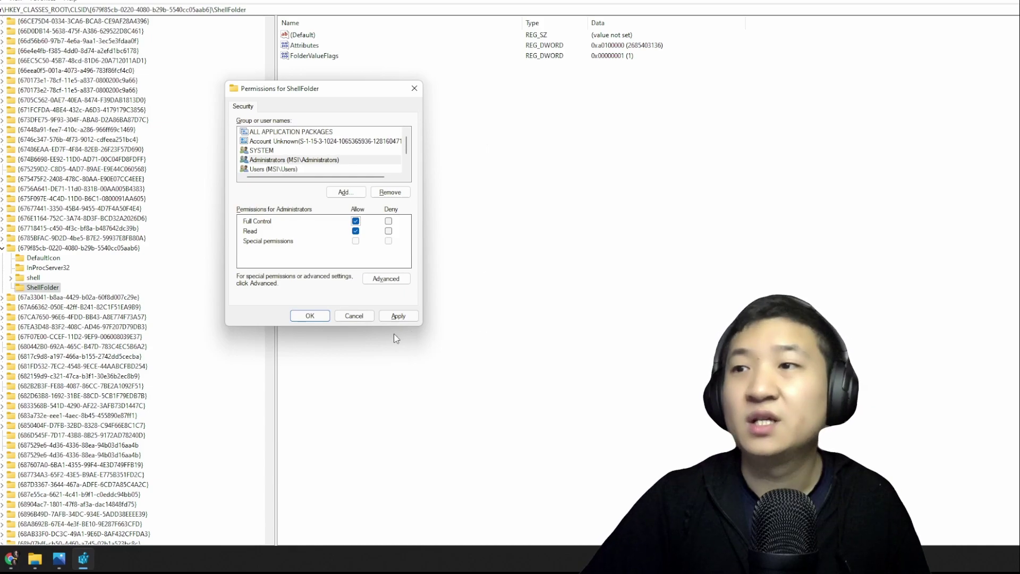
pyautogui.click(397, 316)
pyautogui.click(310, 316)
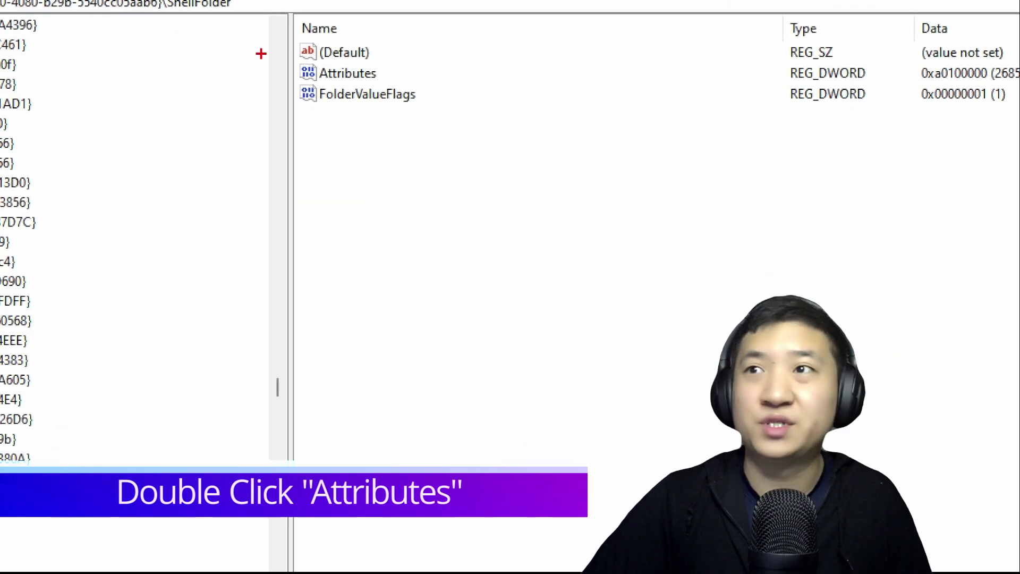
# Edit the Attributes DWORD from a0100000 to a0600000 and save it.
pyautogui.moveTo(340, 41)
pyautogui.mouseDown()
pyautogui.moveTo(314, 61)
pyautogui.moveTo(307, 45)
pyautogui.mouseUp()
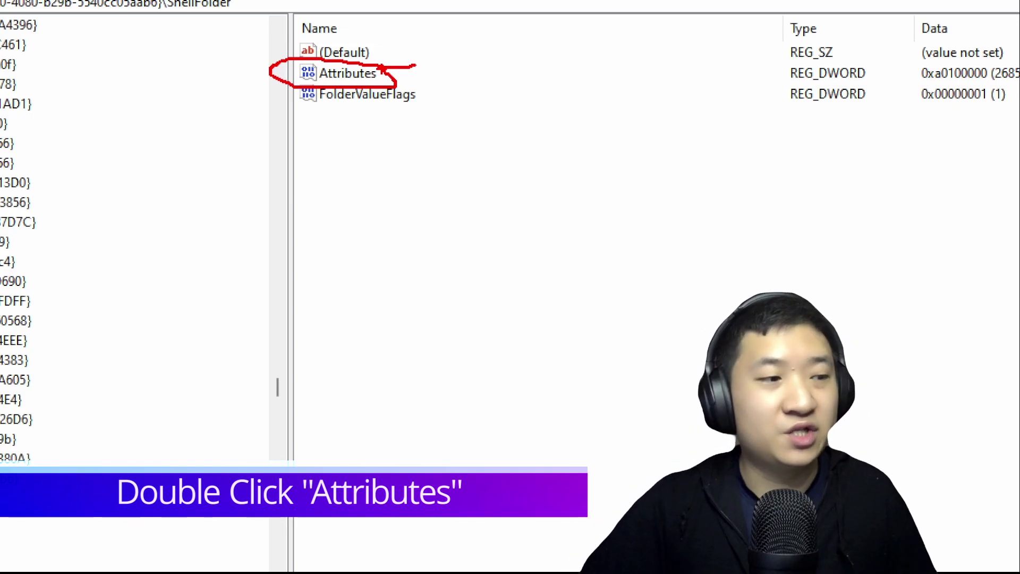
pyautogui.doubleClick(382, 73)
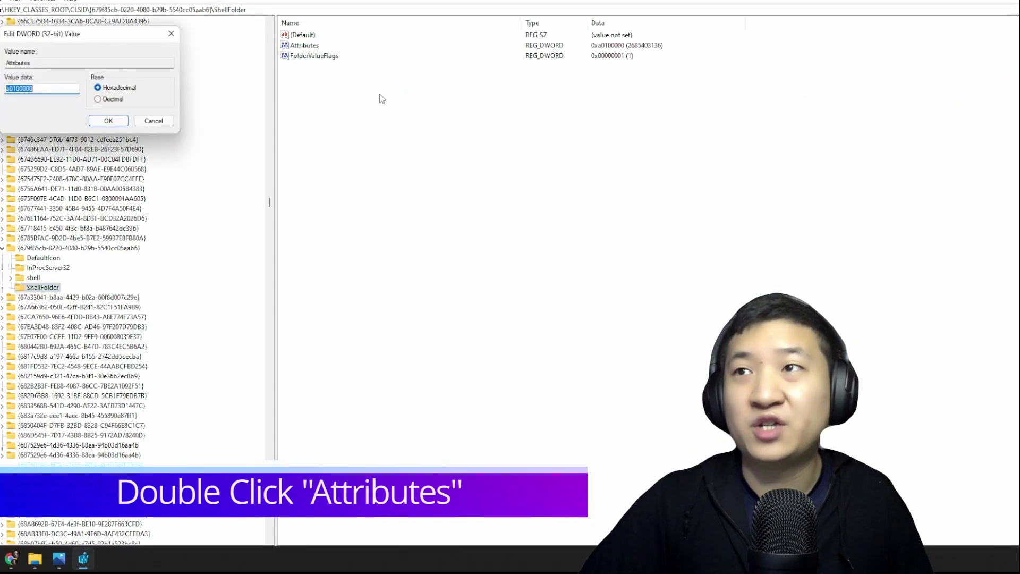
pyautogui.moveTo(115, 39); pyautogui.dragTo(396, 137)
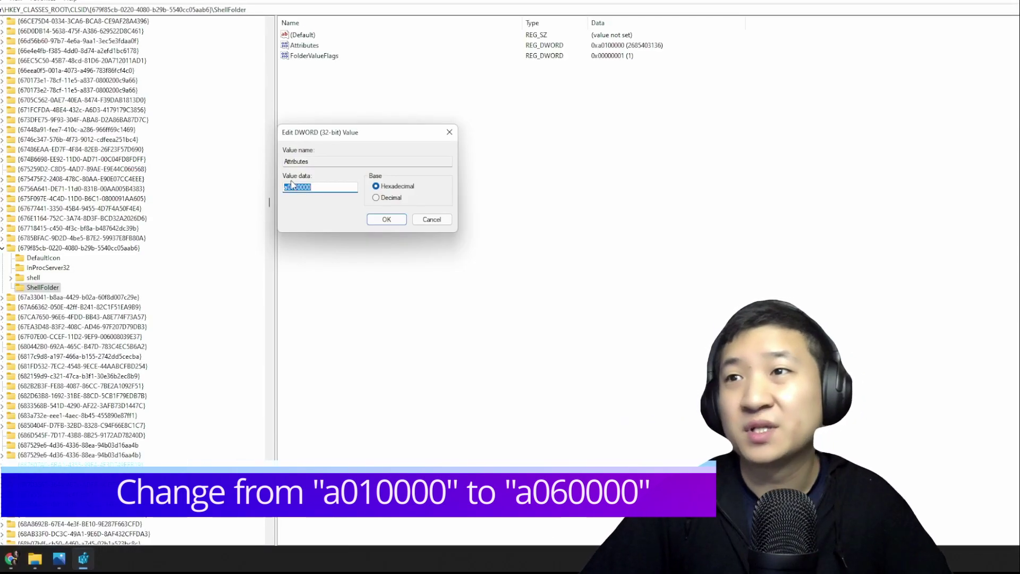
pyautogui.click(293, 187)
pyautogui.press('BackSpace')
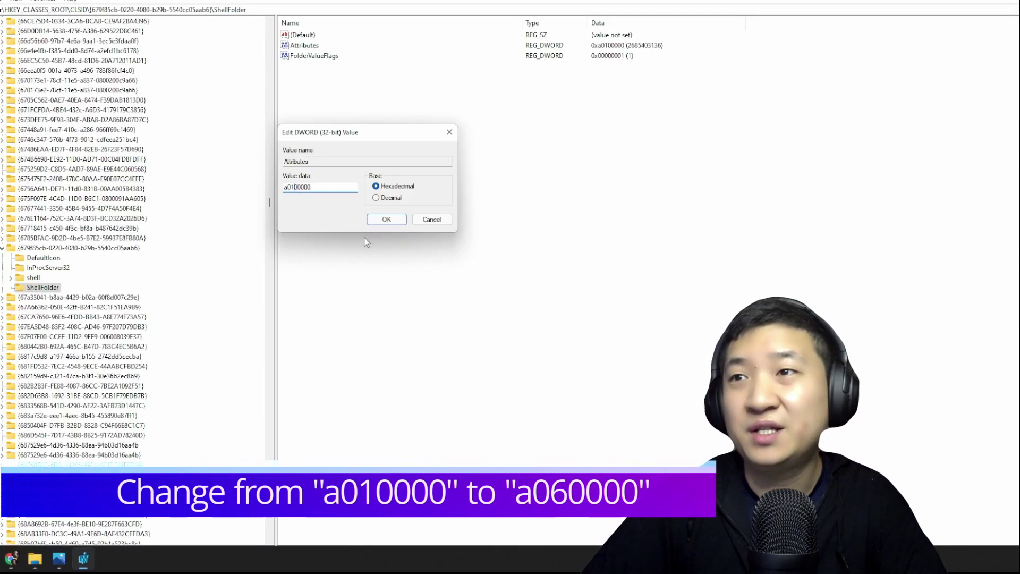
pyautogui.write('6')
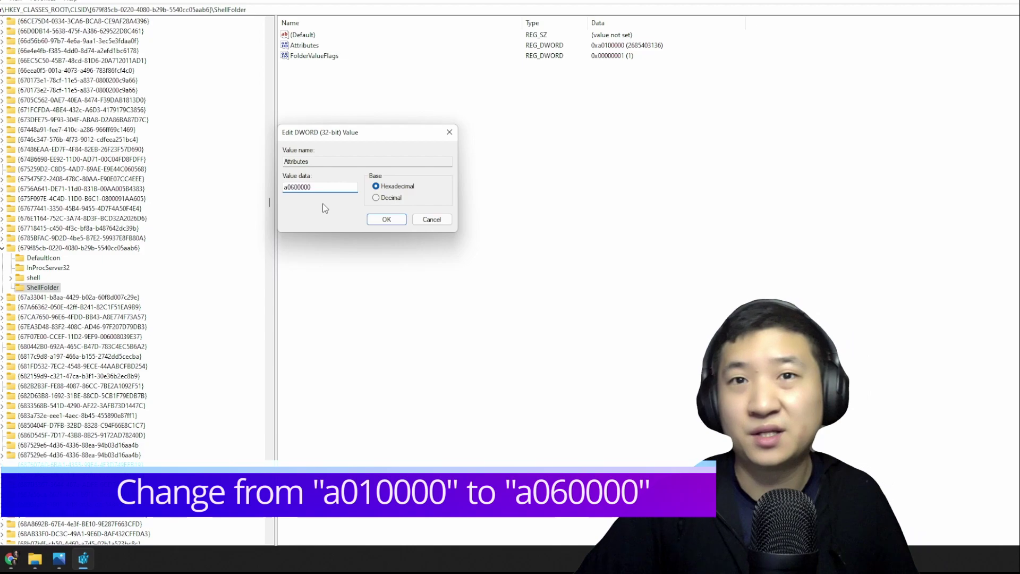
pyautogui.moveTo(274, 155)
pyautogui.mouseDown()
pyautogui.moveTo(238, 134)
pyautogui.moveTo(285, 158)
pyautogui.moveTo(269, 149)
pyautogui.mouseUp()
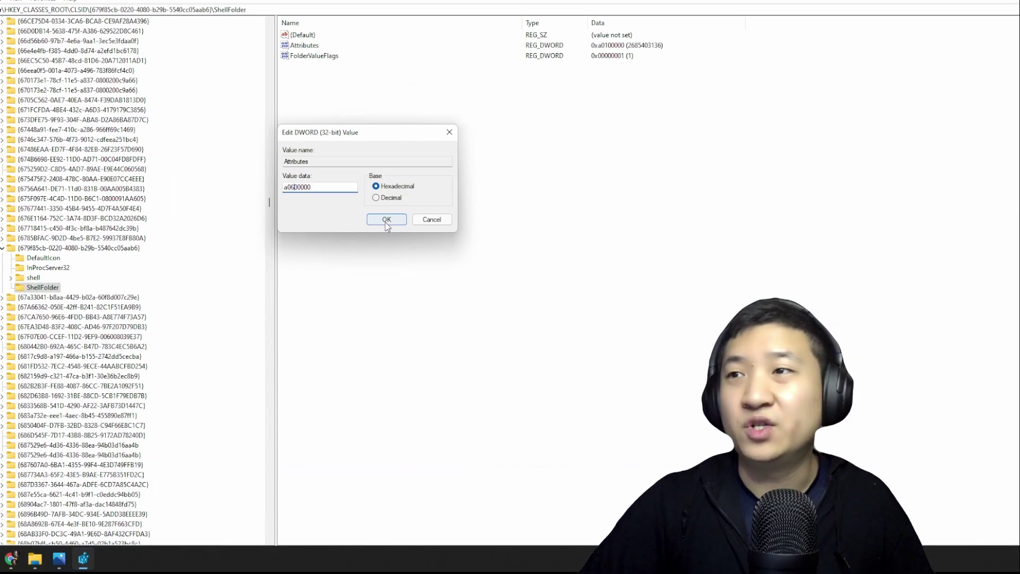
pyautogui.click(419, 221)
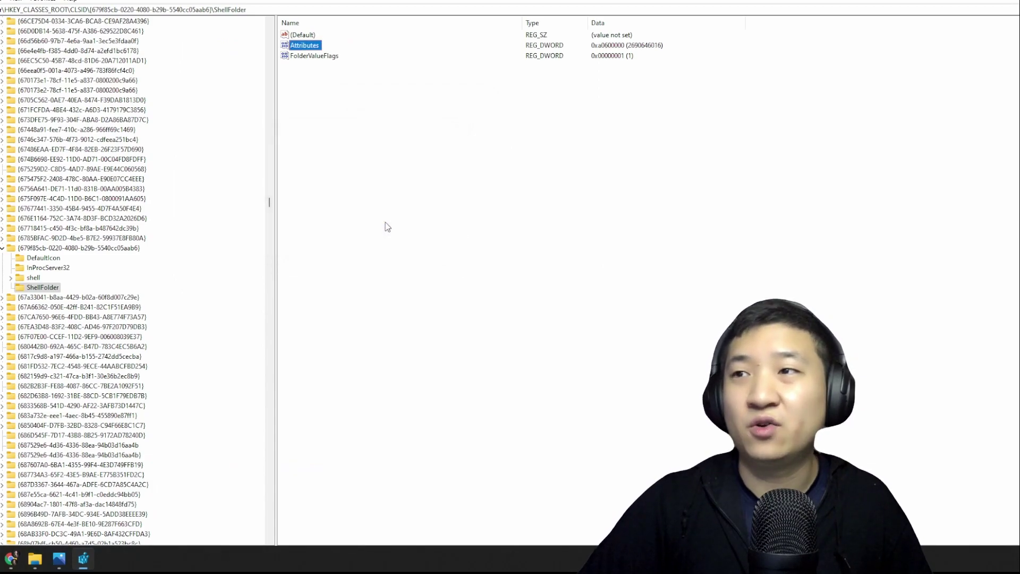
pyautogui.click(387, 227)
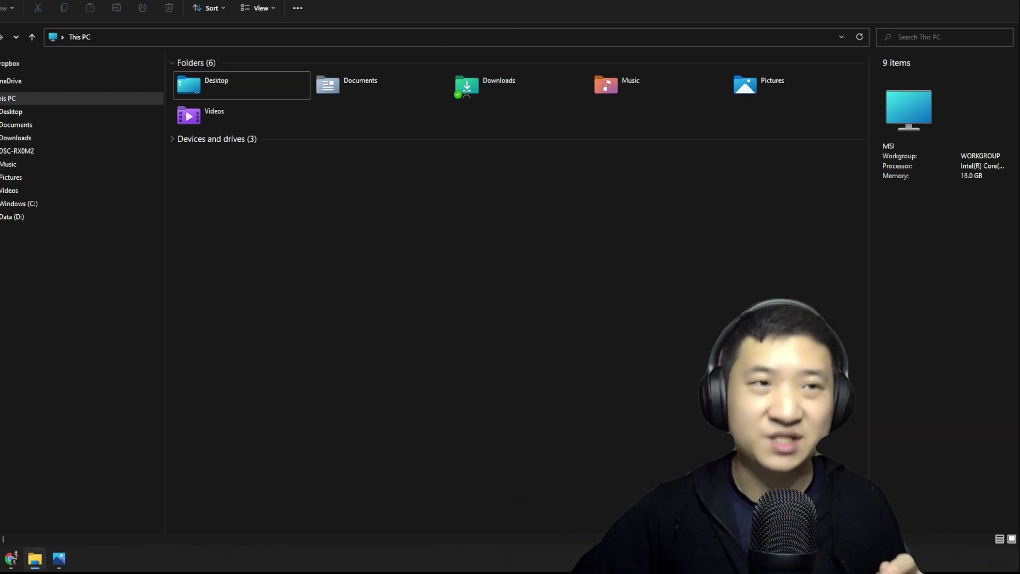
# Bring File Explorer to the front to confirm Quick Access no longer appears in the navigation pane.
pyautogui.click(528, 191)
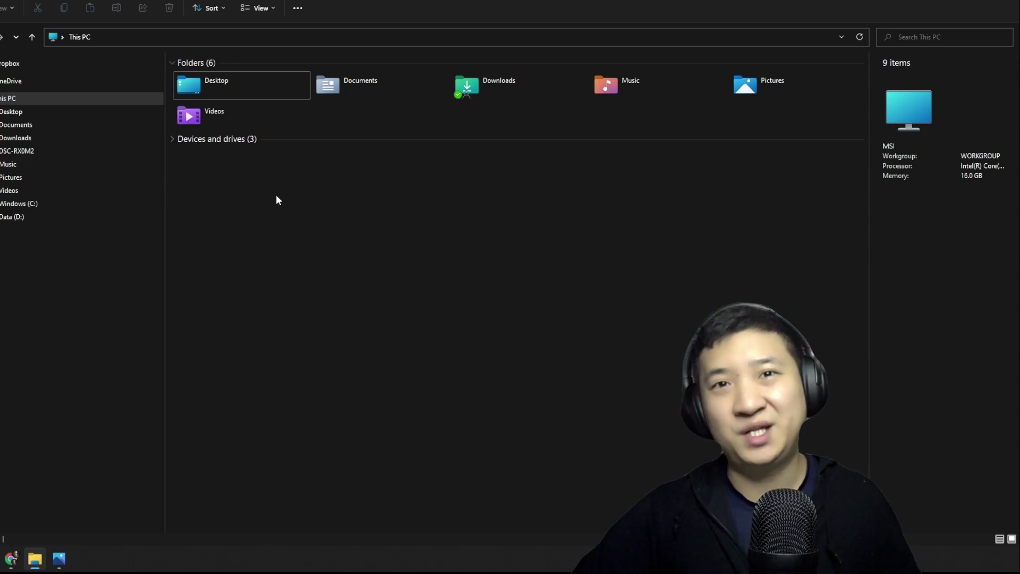